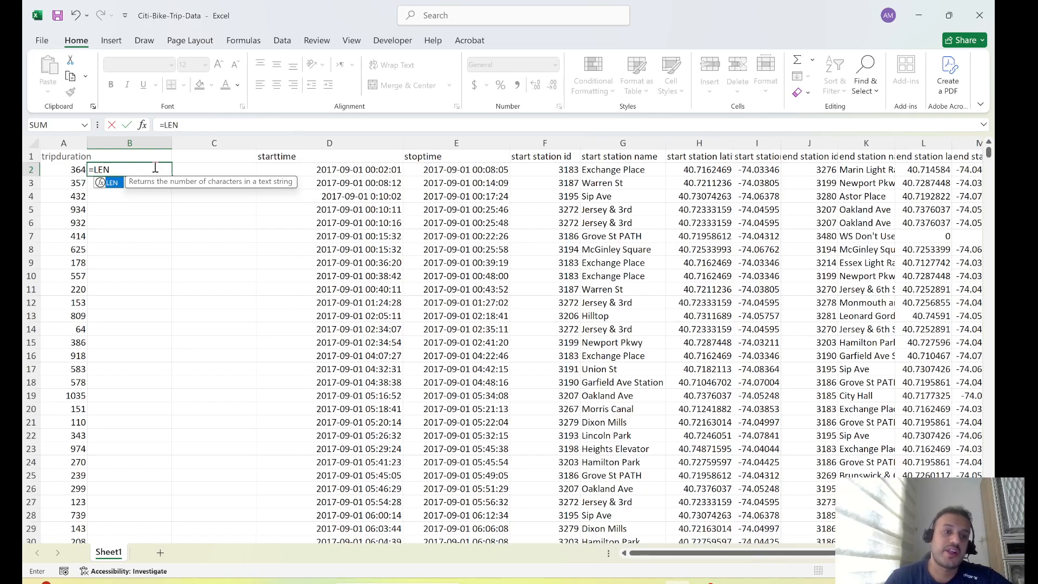
Complete the LEN formula in B2 as =LEN(D2) to count the characters of the first starttime entry
{"action": "type", "text": "(D2("}
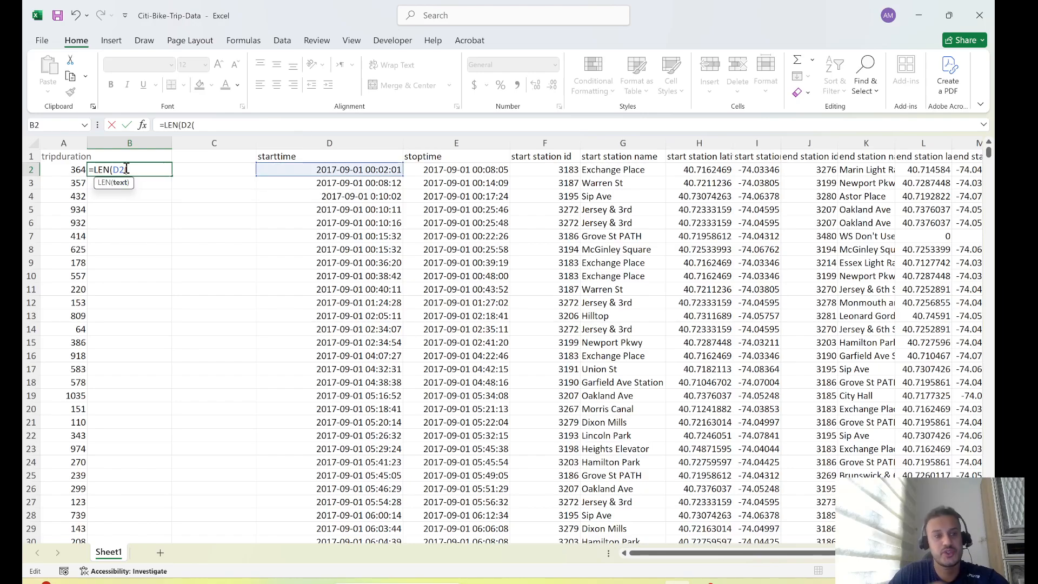
{"action": "key", "text": "BackSpace"}
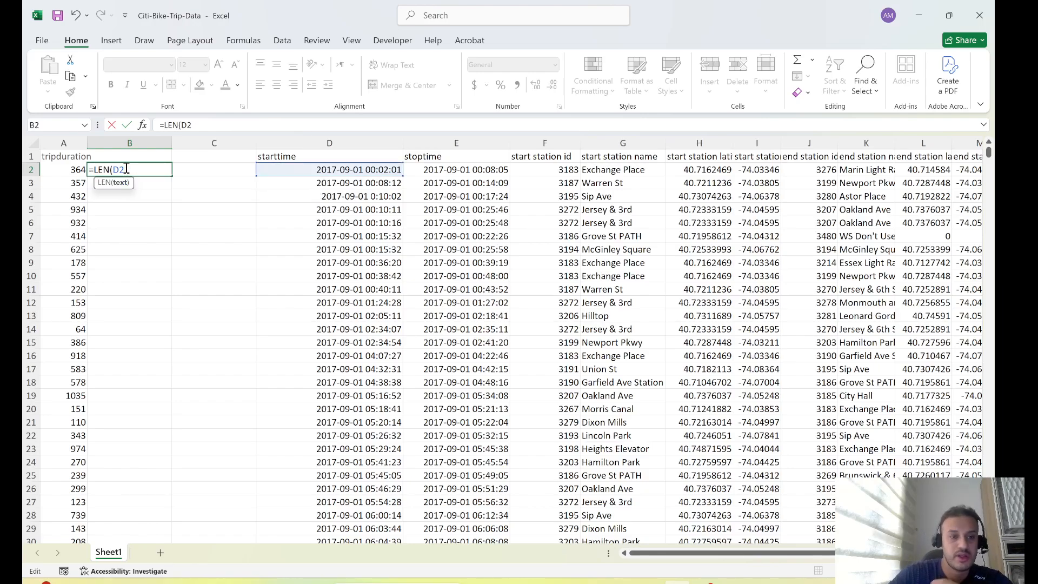
{"action": "type", "text": ")"}
{"action": "key", "text": "Return"}
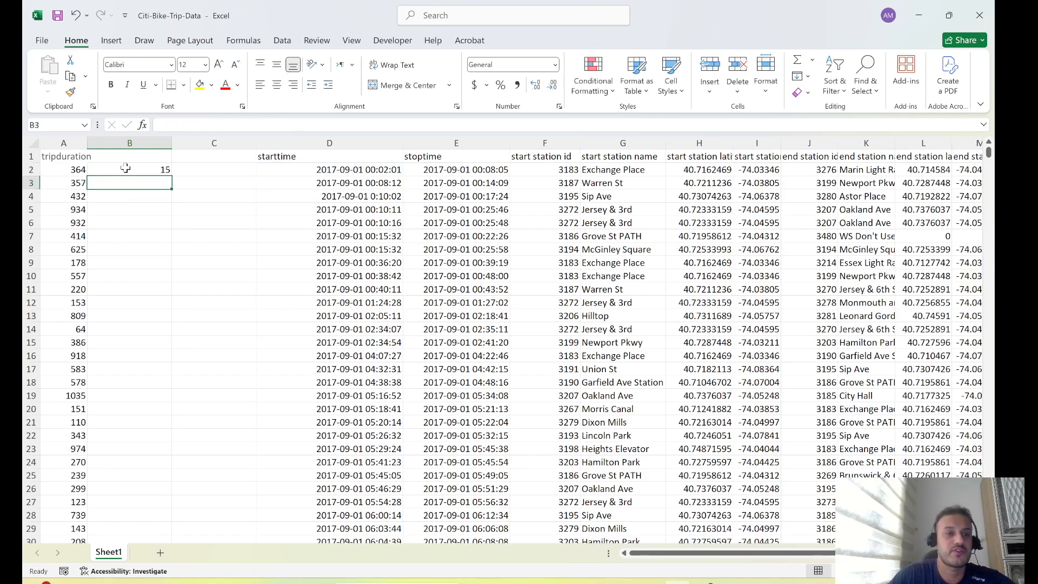
Compare the LEN formula and its result in B2 with the underlying starttime value in D2
{"action": "left_click", "coordinate": [189, 275]}
{"action": "left_click", "coordinate": [159, 168]}
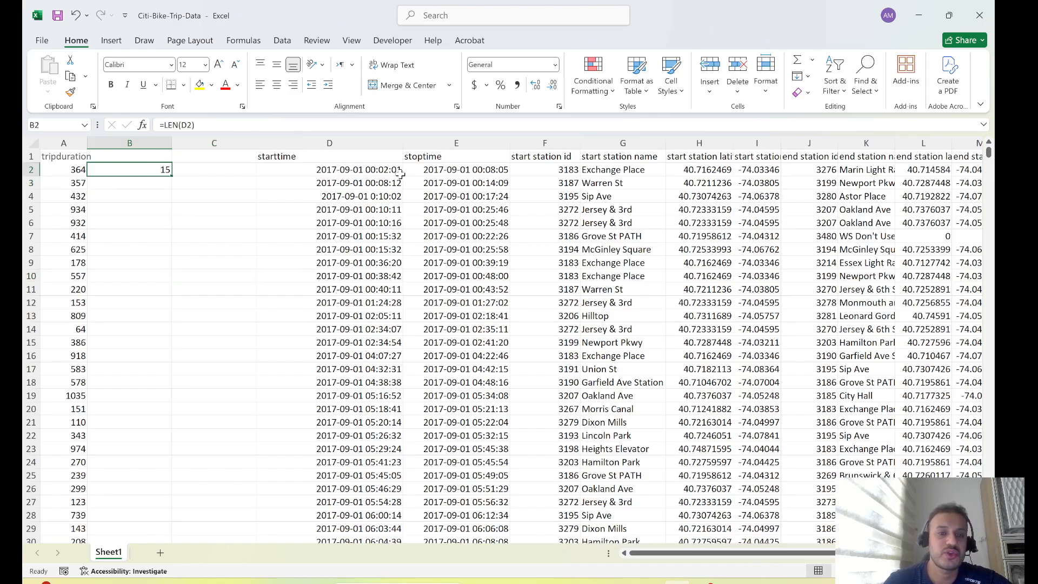
{"action": "key", "text": "Up"}
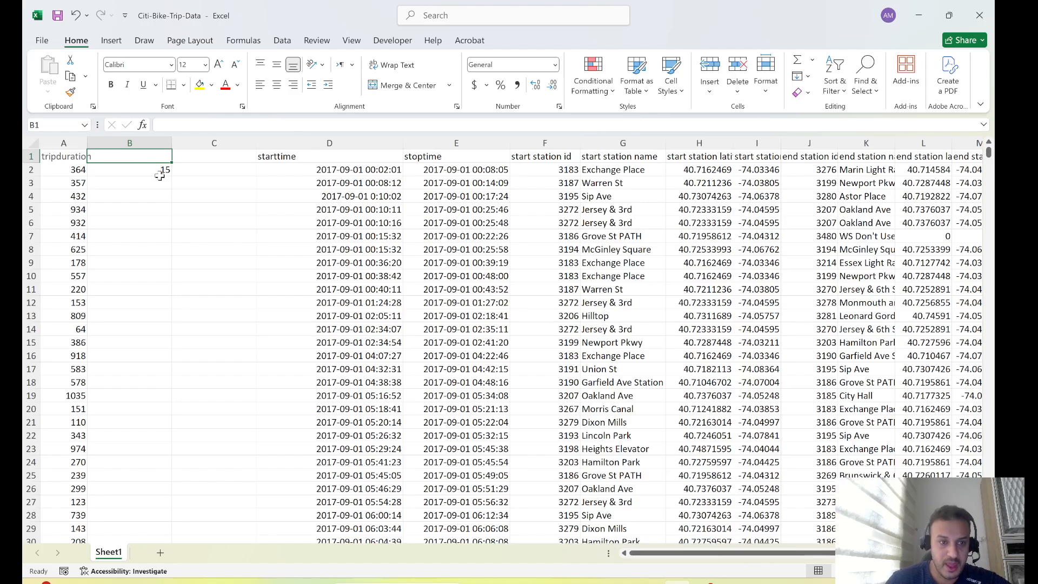
{"action": "left_click", "coordinate": [161, 172]}
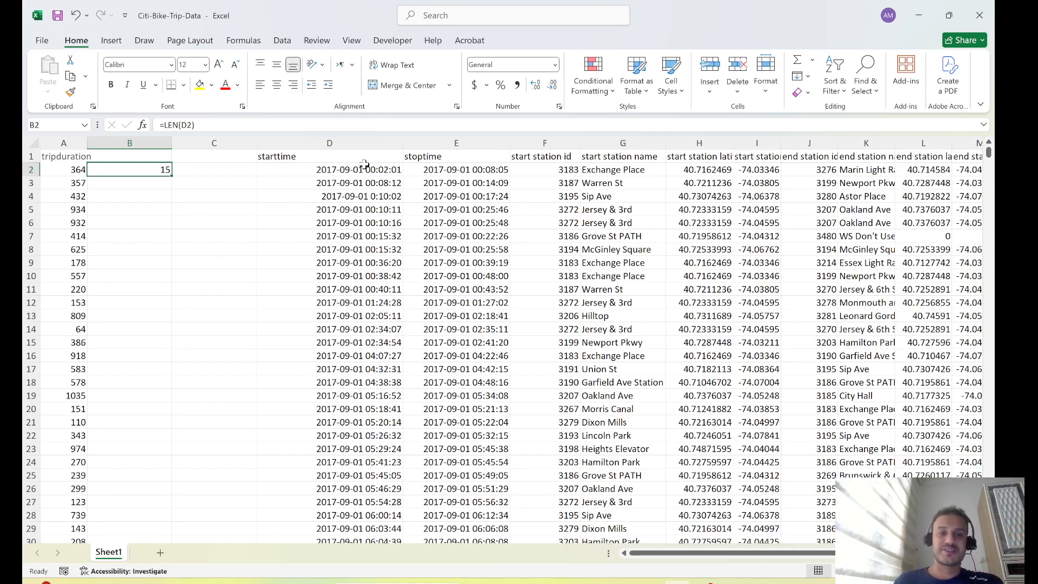
{"action": "left_click", "coordinate": [347, 170]}
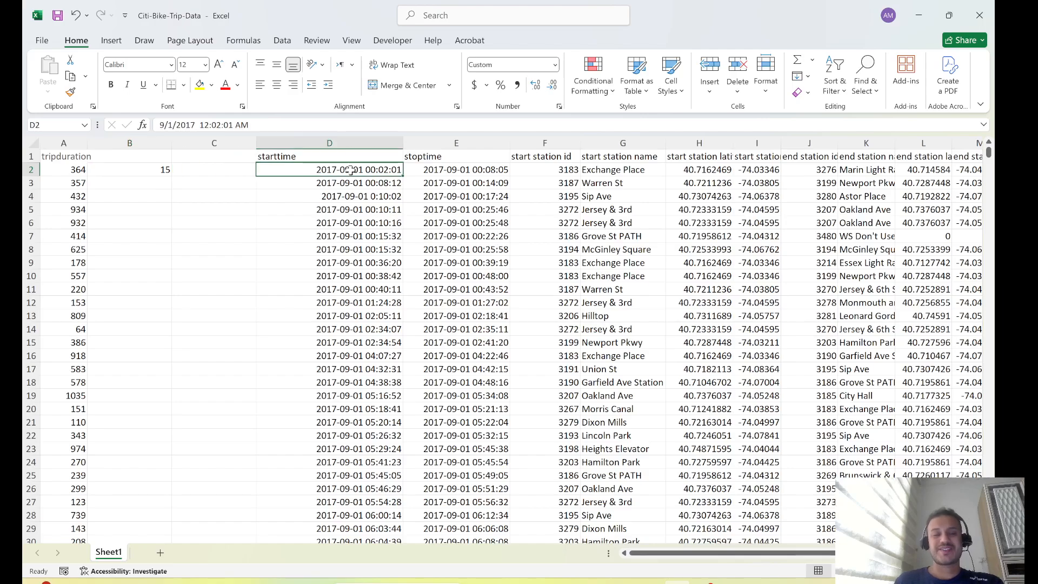
Replace the argument of the LEN formula in B2 with a nested TEXT function that takes D2 as its value
{"action": "left_click", "coordinate": [164, 169]}
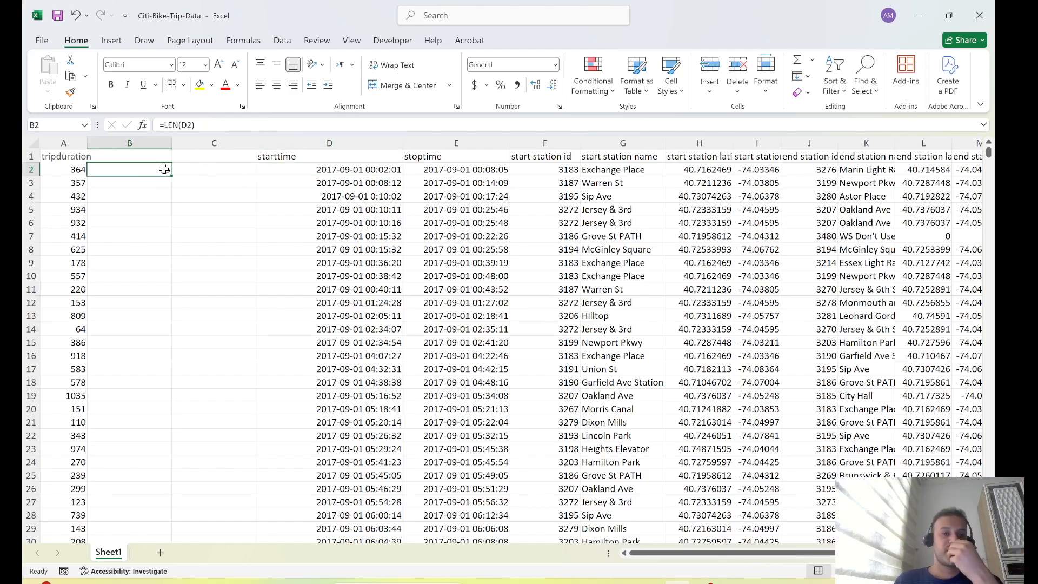
{"action": "left_click", "coordinate": [187, 125]}
{"action": "key", "text": "BackSpace"}
{"action": "key", "text": "BackSpace"}
{"action": "type", "text": "TE"}
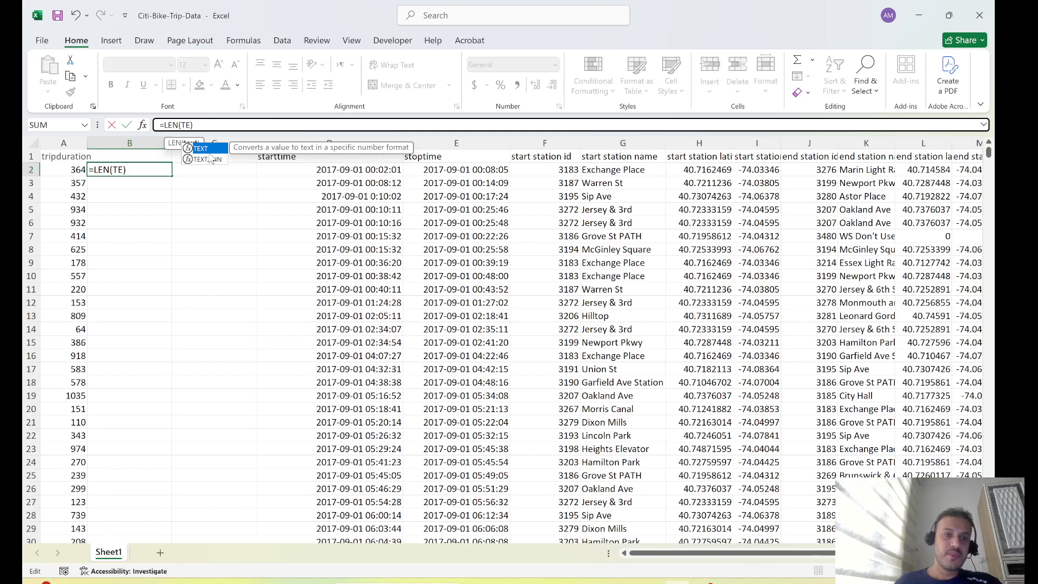
{"action": "double_click", "coordinate": [212, 148]}
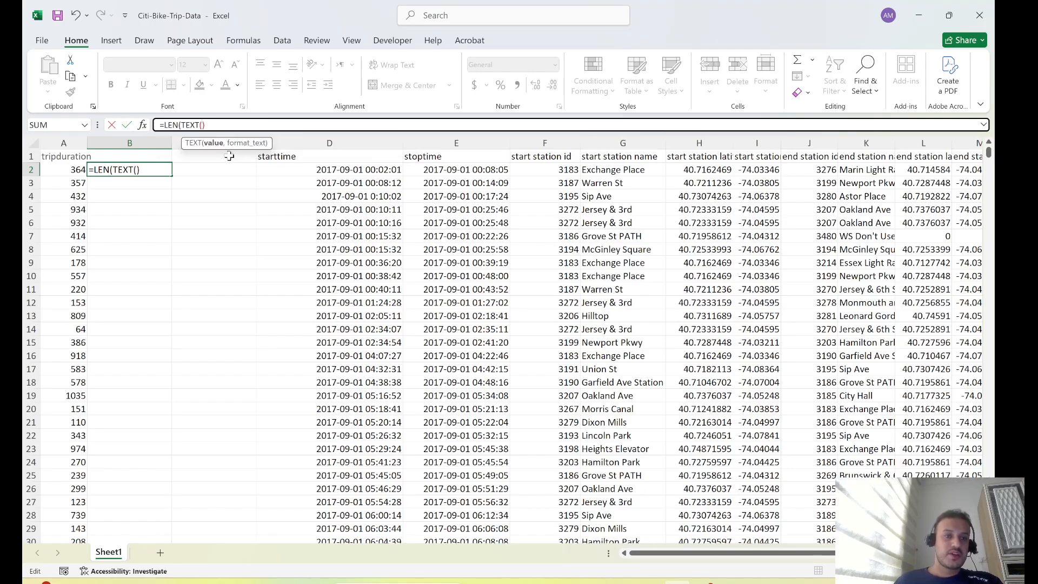
{"action": "left_click", "coordinate": [361, 169]}
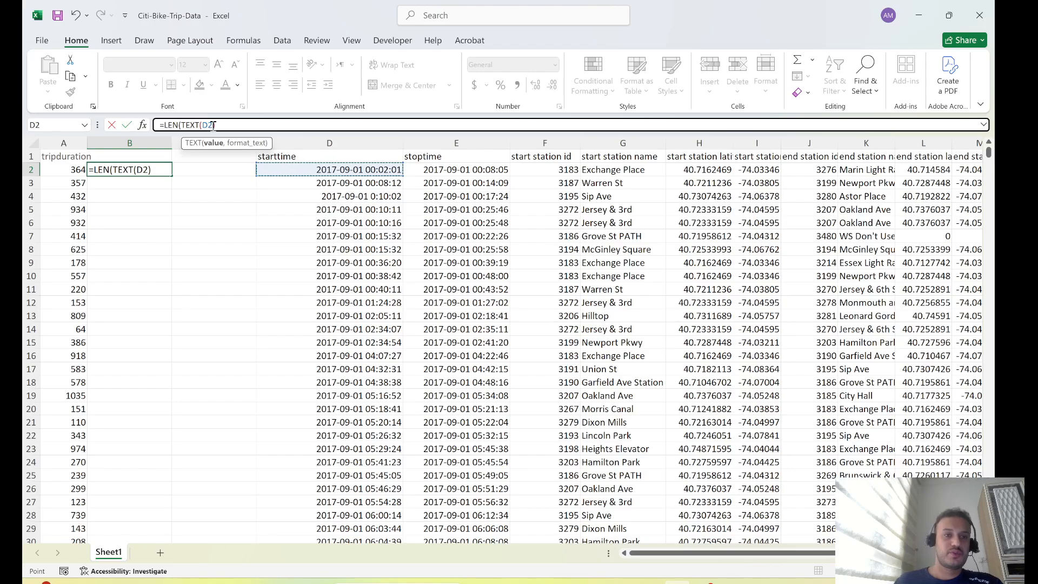
Give the TEXT function in B2's formula the format "yyyy-mm-dd hh:mm:ss"
{"action": "type", "text": ","}
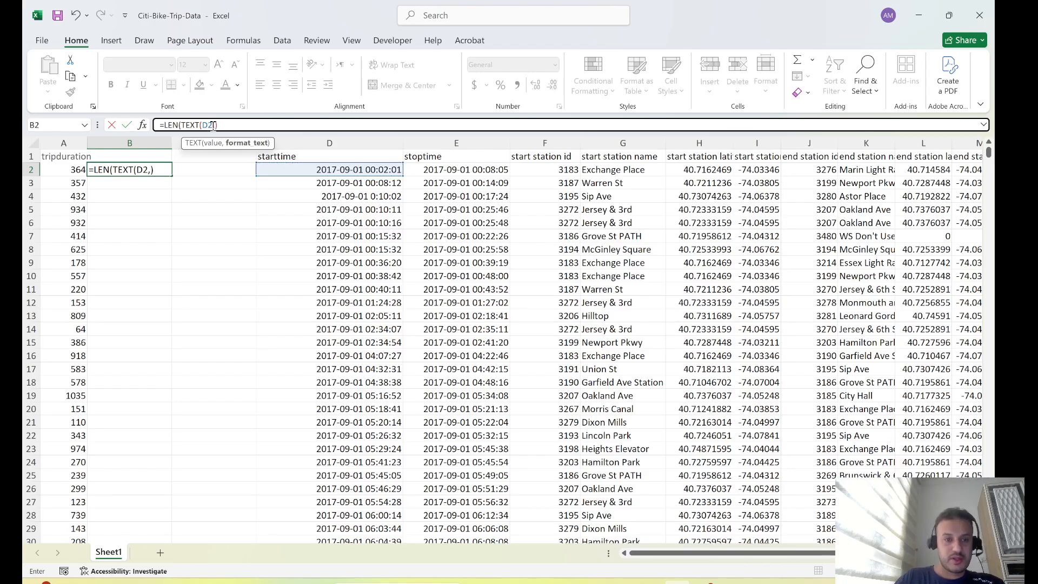
{"action": "type", "text": "\""}
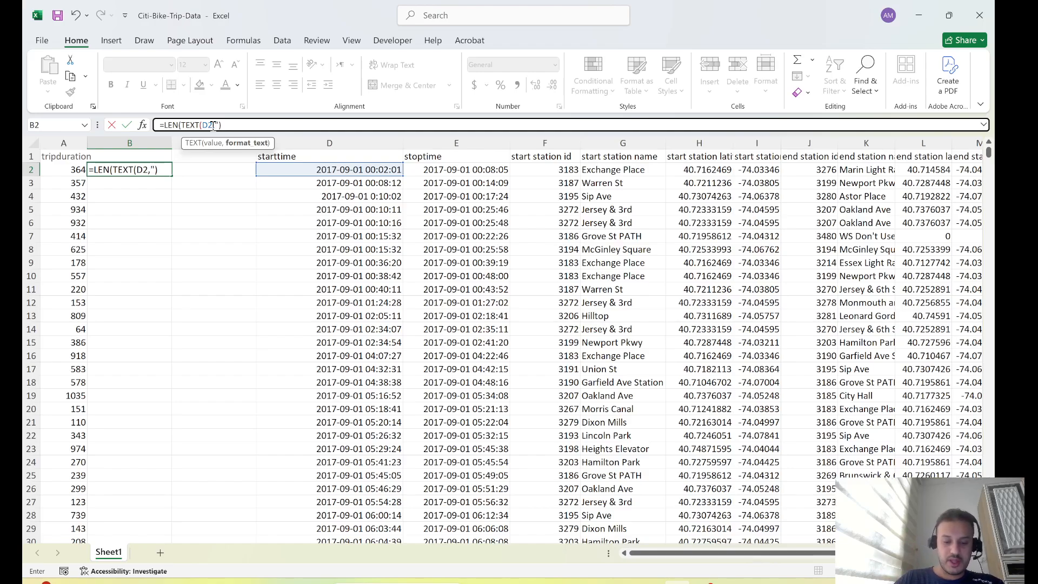
{"action": "type", "text": "yyyy"}
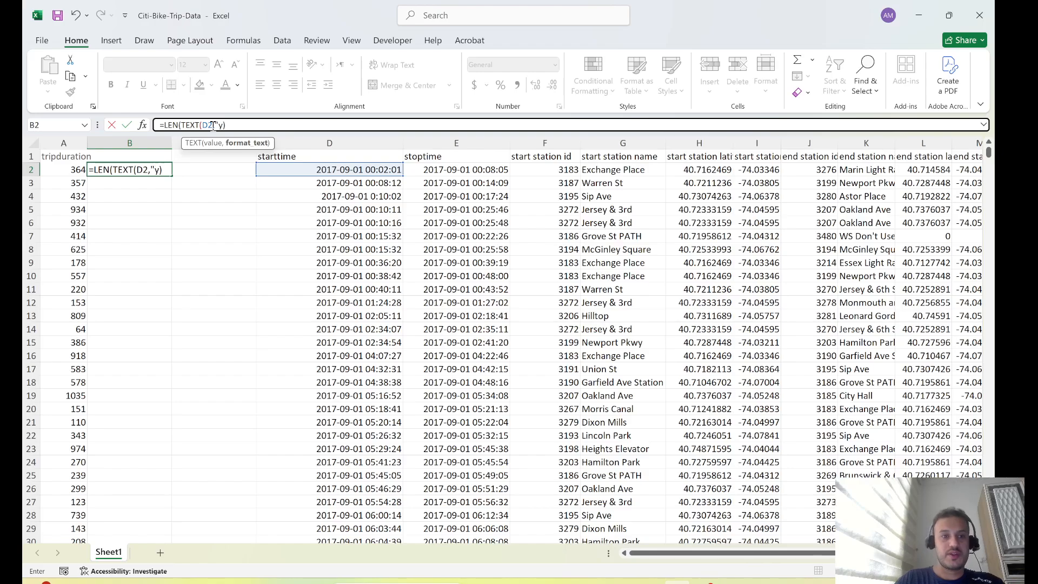
{"action": "type", "text": "-"}
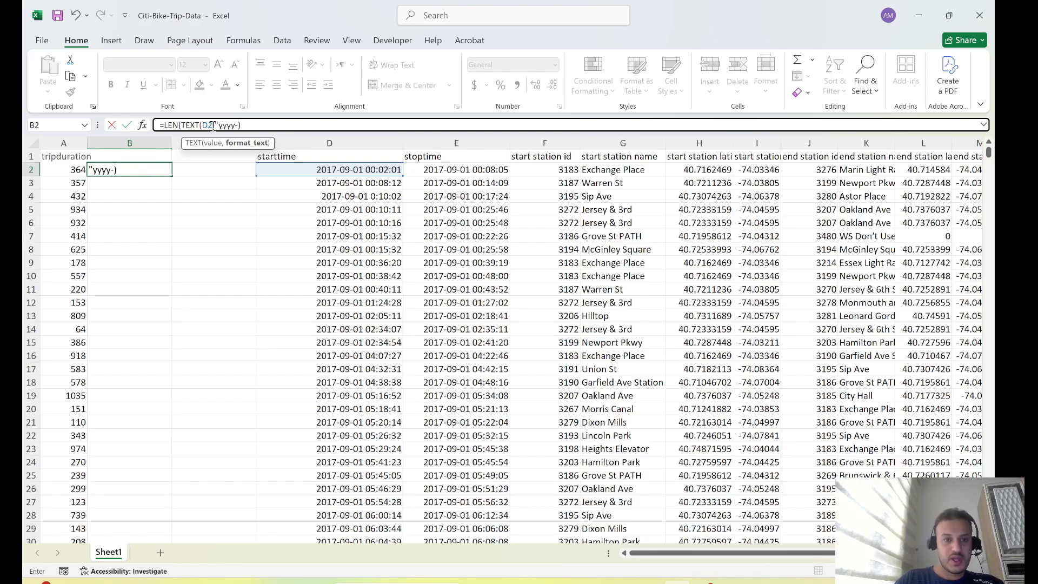
{"action": "type", "text": "mm"}
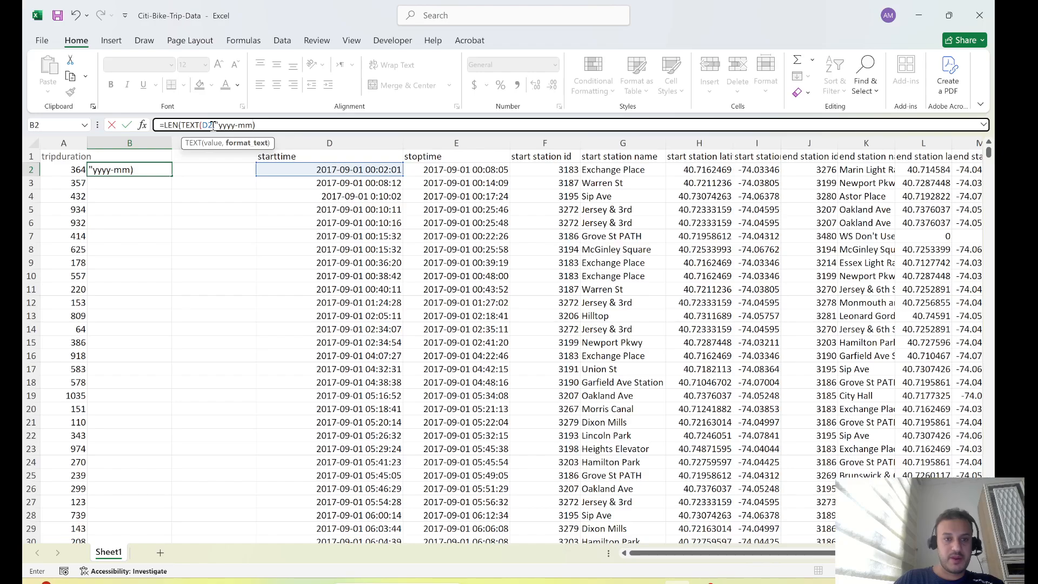
{"action": "type", "text": "-dd"}
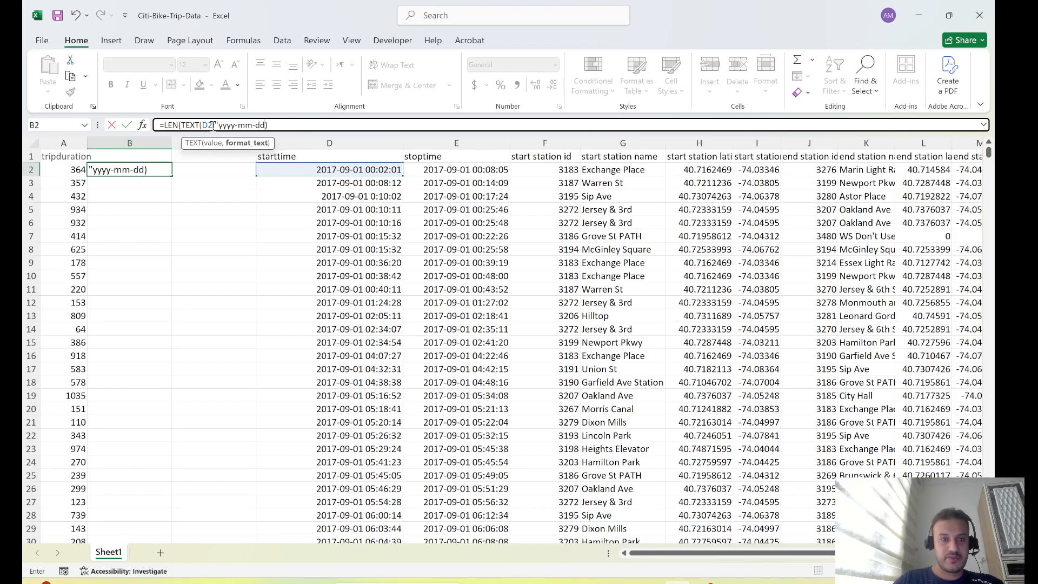
{"action": "type", "text": " hh:"}
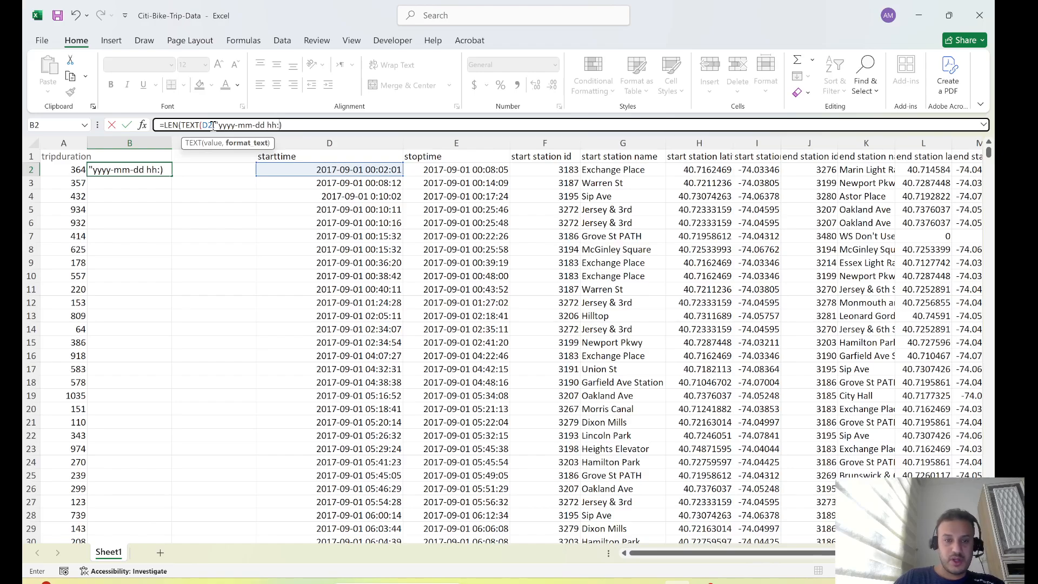
{"action": "type", "text": "mm:ss"}
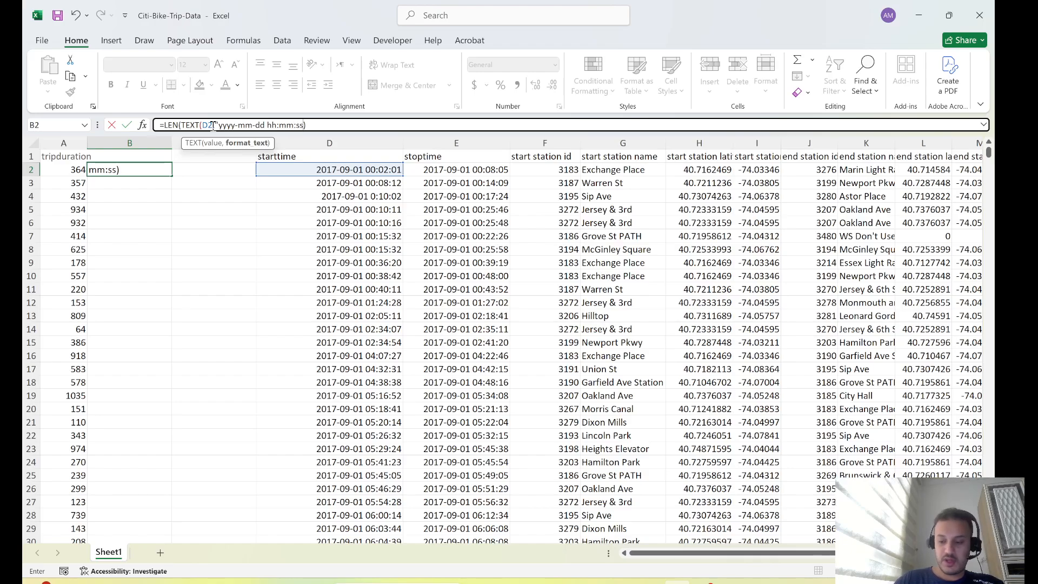
{"action": "type", "text": "\""}
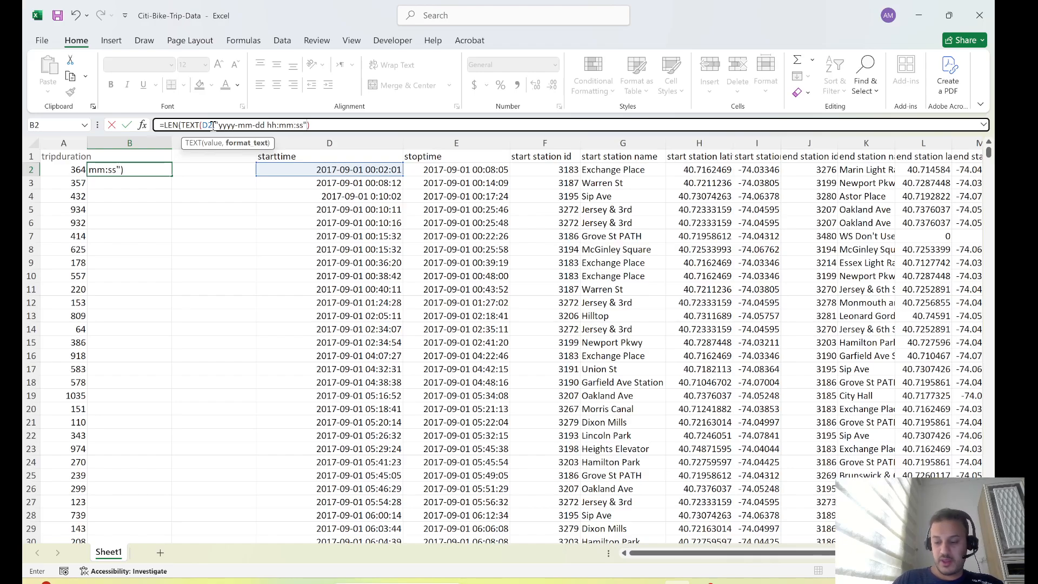
Decline the proposed formula correction, add the missing closing parenthesis and enter =LEN(TEXT(D2,"yyyy-mm-dd hh:mm:ss")) in B2
{"action": "key", "text": "Return"}
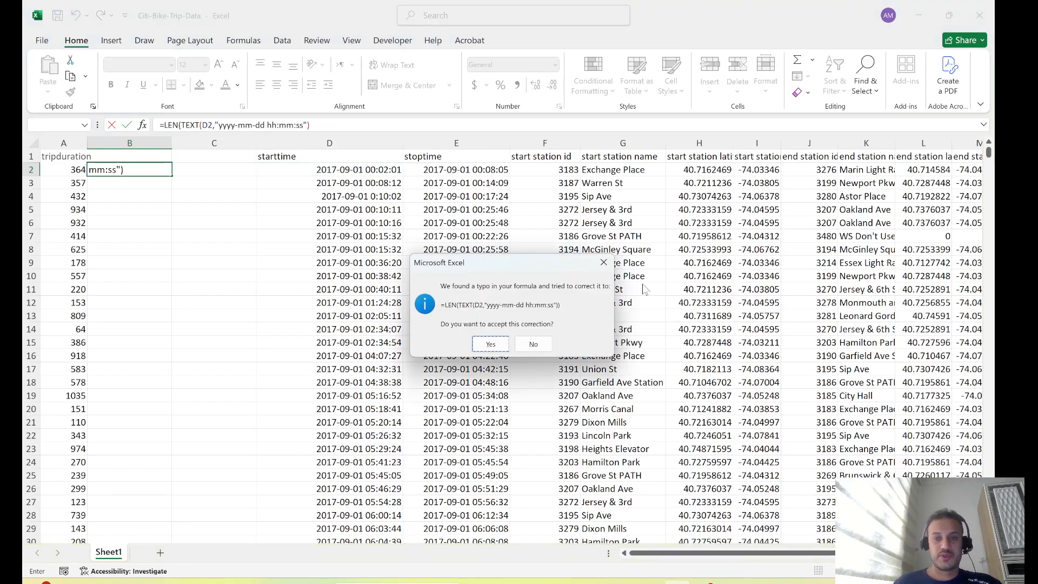
{"action": "left_click", "coordinate": [604, 262]}
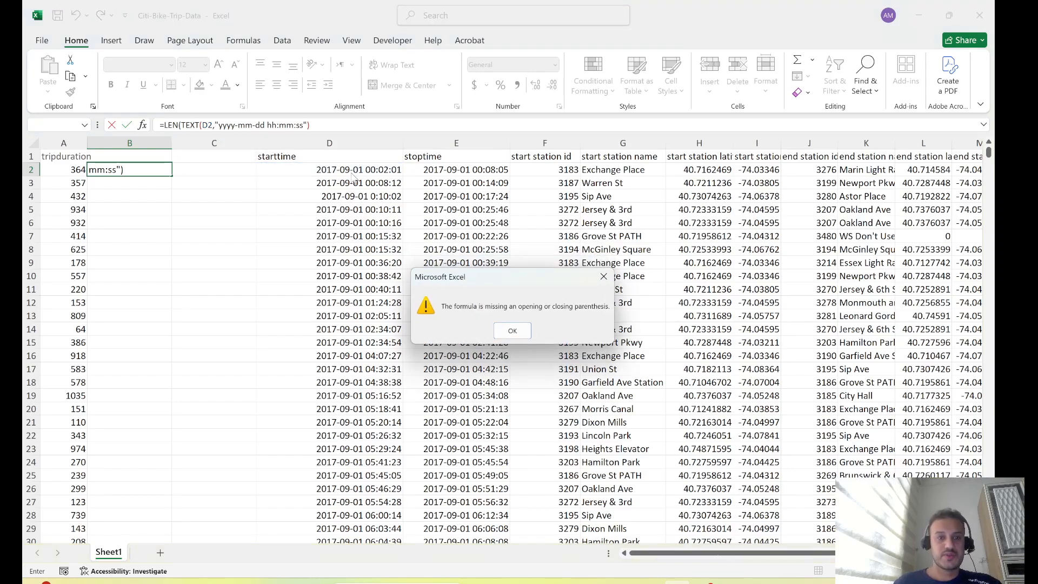
{"action": "left_click", "coordinate": [604, 279]}
{"action": "left_click", "coordinate": [321, 126]}
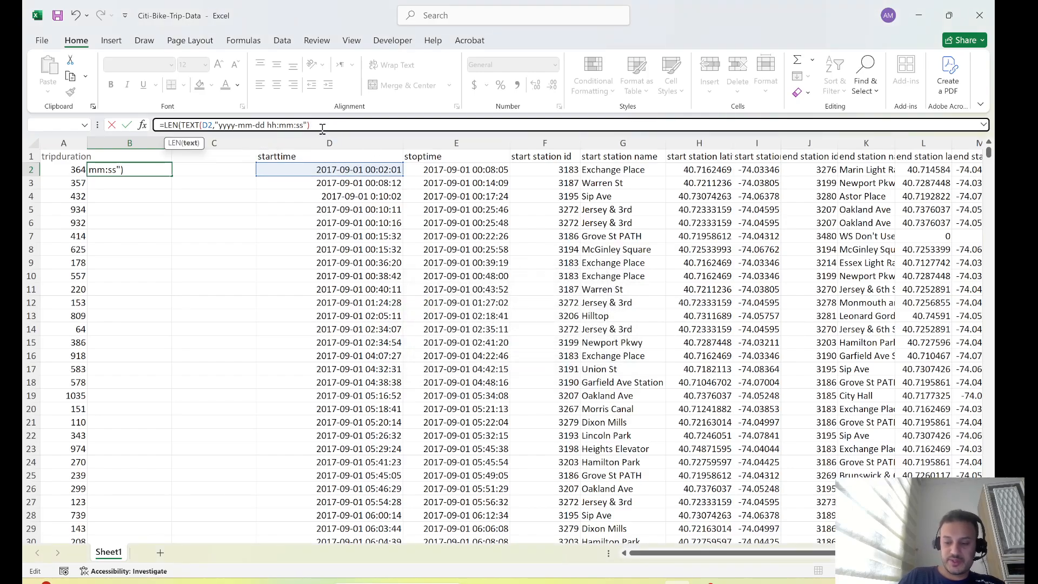
{"action": "type", "text": ")"}
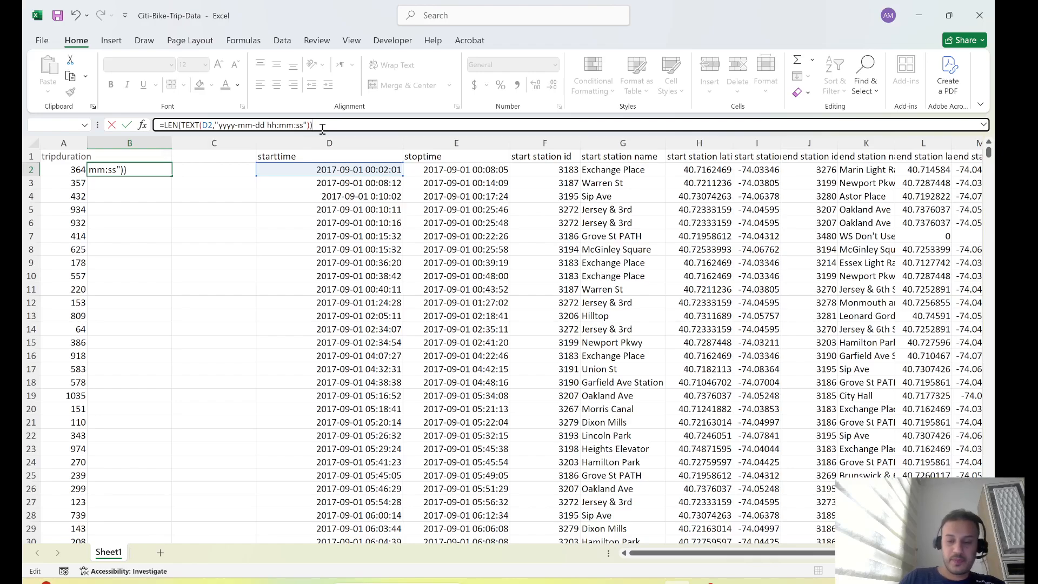
{"action": "key", "text": "Return"}
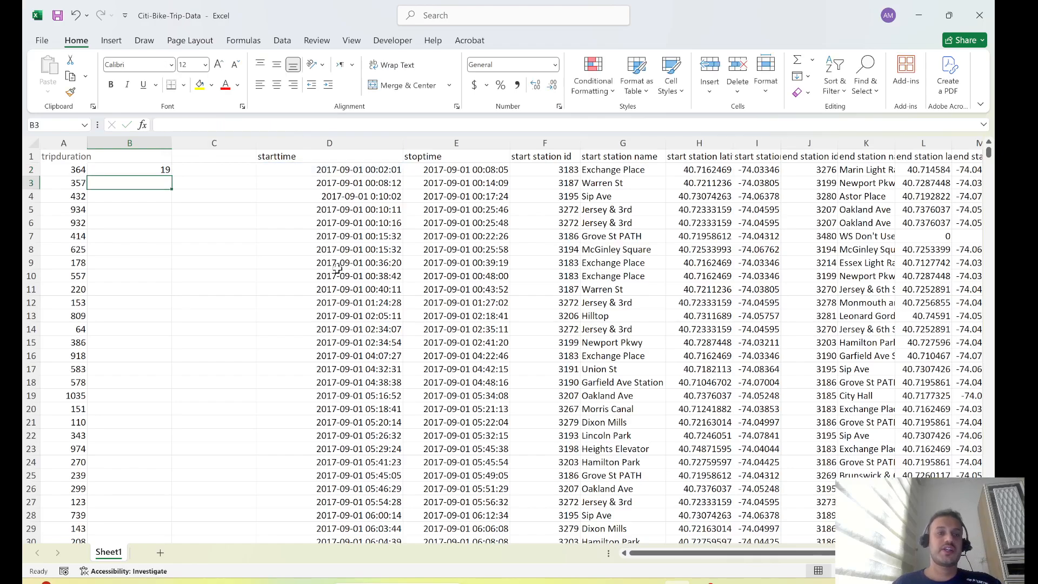
Review the nested LEN and TEXT formula in B2 together with its result
{"action": "left_click", "coordinate": [210, 247]}
{"action": "left_click", "coordinate": [159, 172]}
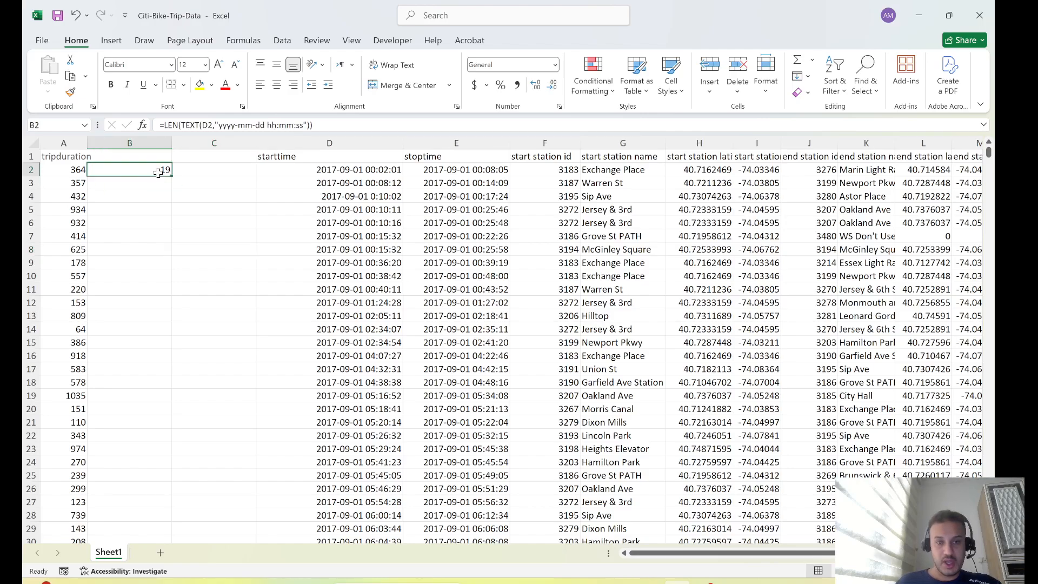
{"action": "left_click", "coordinate": [201, 223]}
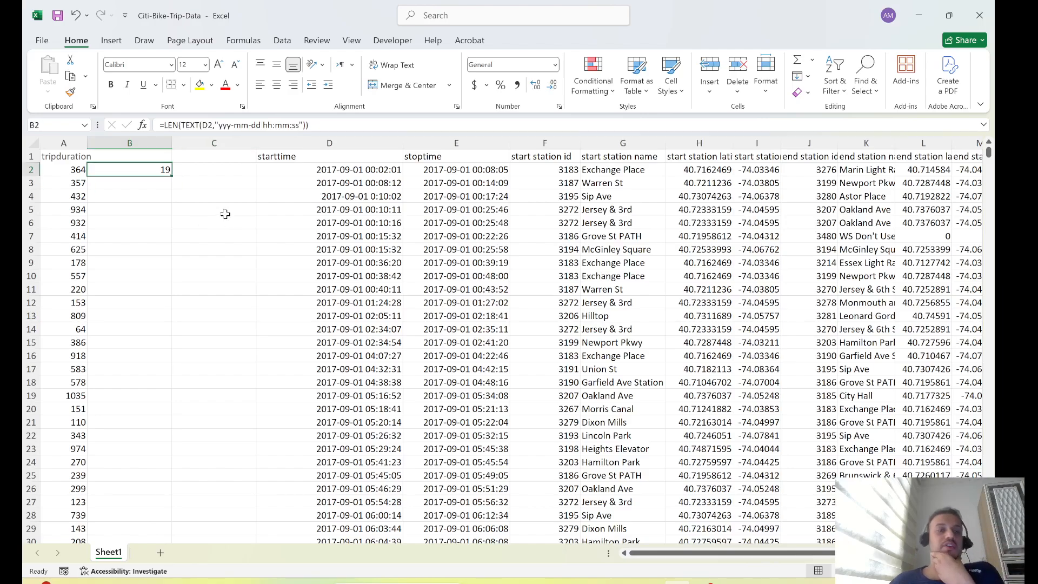
Begin a FIND formula in B3 with a nested TEXT function that takes D3 as its value
{"action": "left_click", "coordinate": [137, 187]}
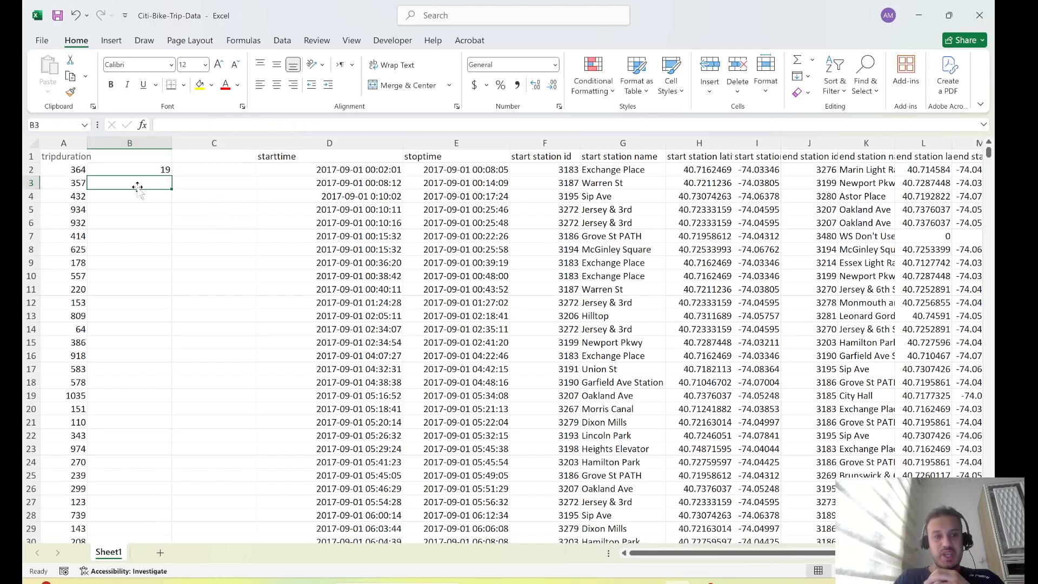
{"action": "type", "text": "=fin"}
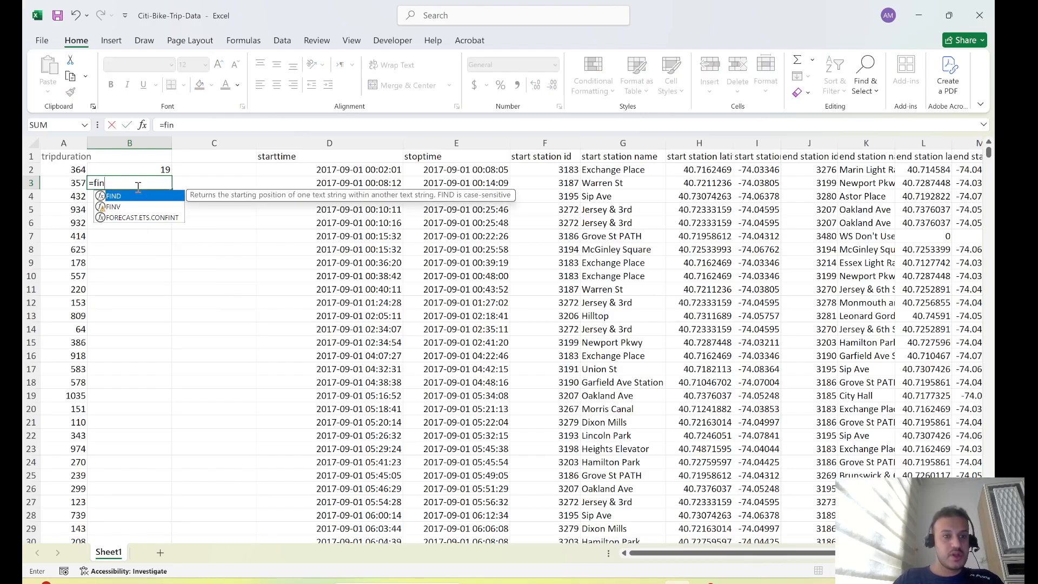
{"action": "double_click", "coordinate": [124, 197]}
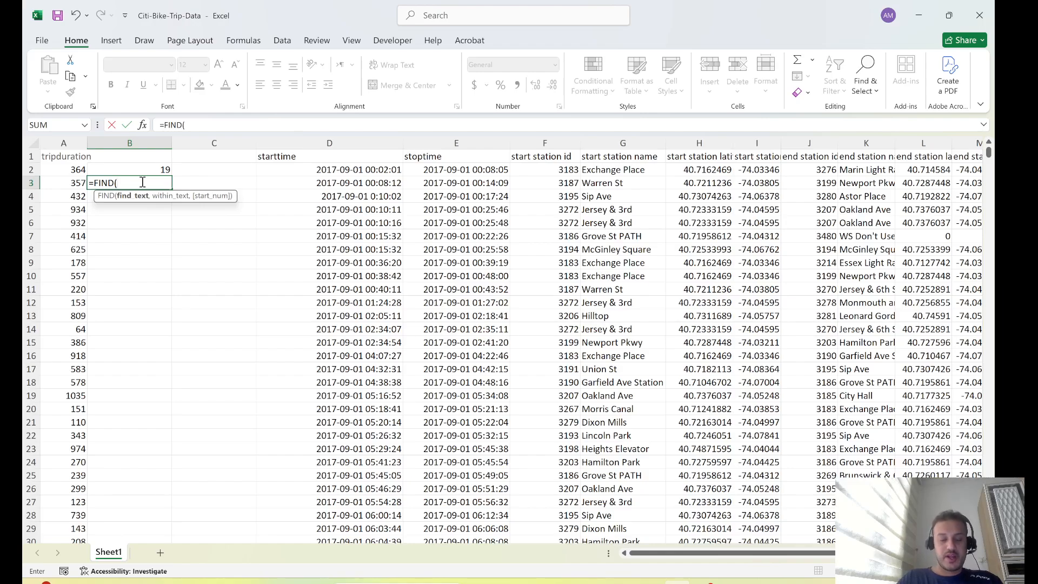
{"action": "type", "text": "te"}
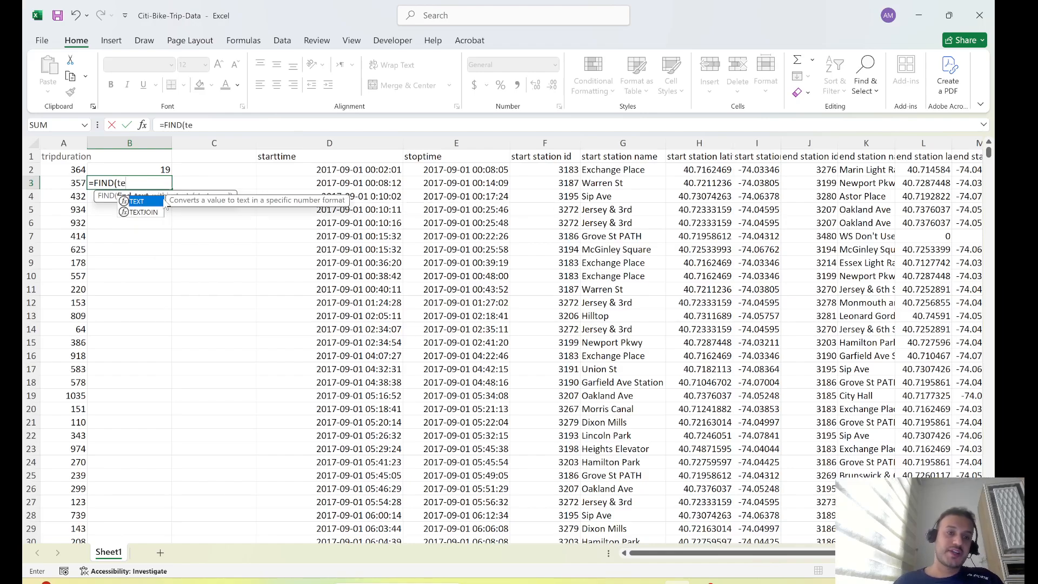
{"action": "double_click", "coordinate": [145, 201]}
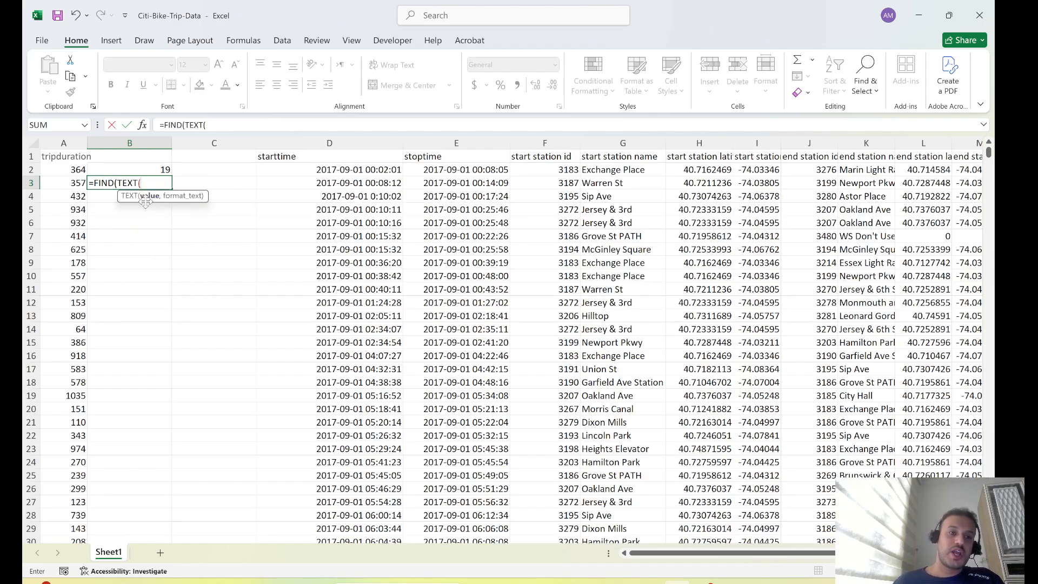
{"action": "left_click", "coordinate": [357, 183]}
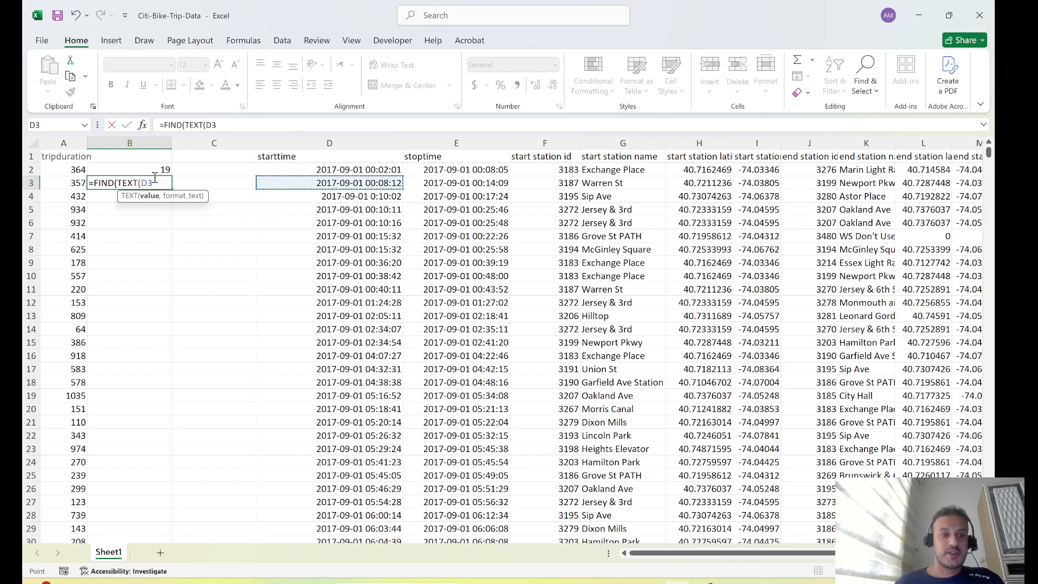
{"action": "type", "text": ","}
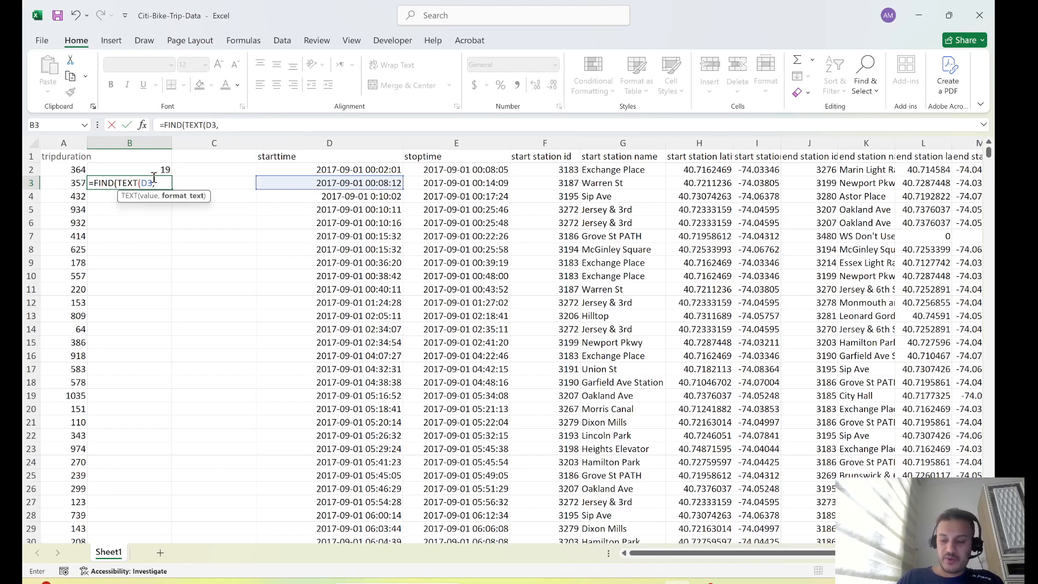
Give the TEXT function in B3's formula the format "yyyy-mm-dd hh:mm:ss" and close both functions
{"action": "type", "text": "\"yyyy-mm"}
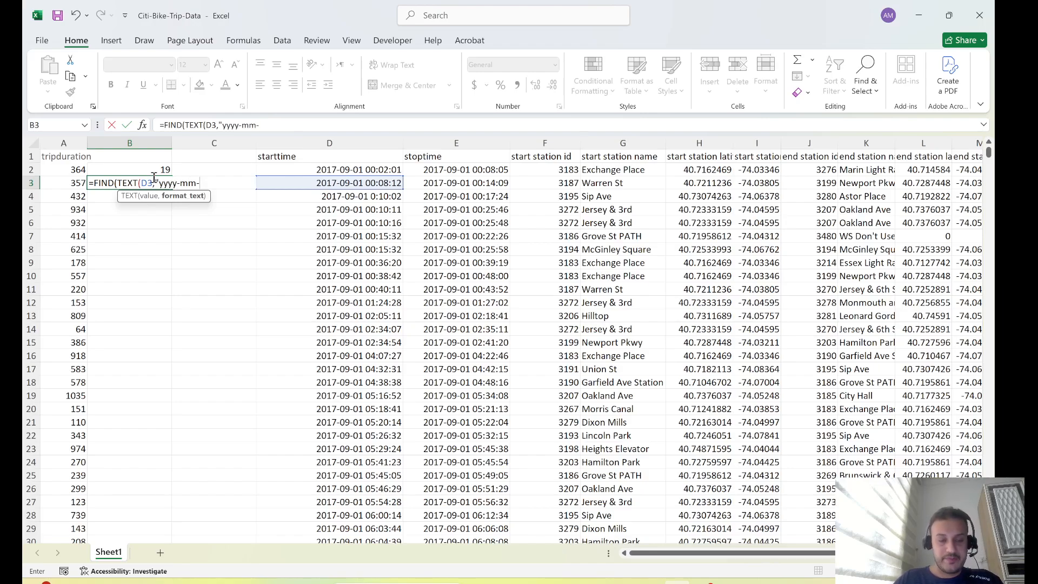
{"action": "type", "text": "-ss"}
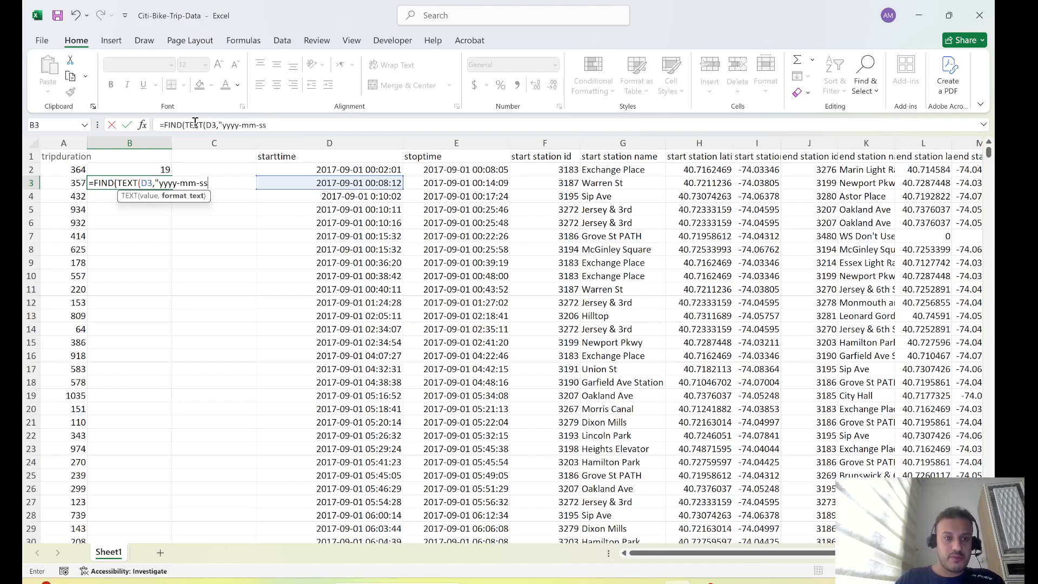
{"action": "key", "text": "BackSpace"}
{"action": "key", "text": "BackSpace"}
{"action": "type", "text": "dd"}
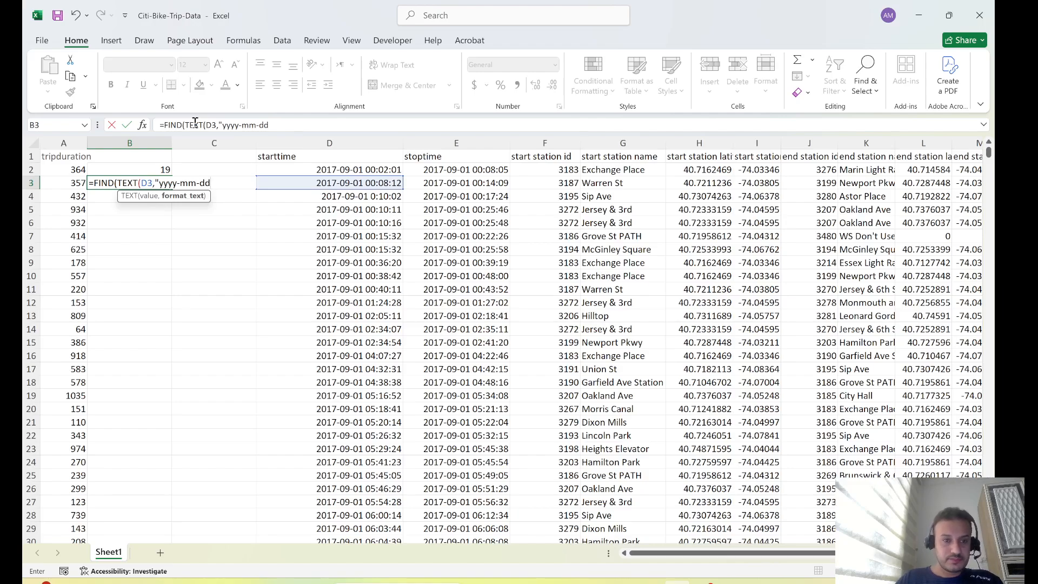
{"action": "type", "text": " hh"}
{"action": "type", "text": ":s"}
{"action": "type", "text": "mm"}
{"action": "type", "text": ":ss"}
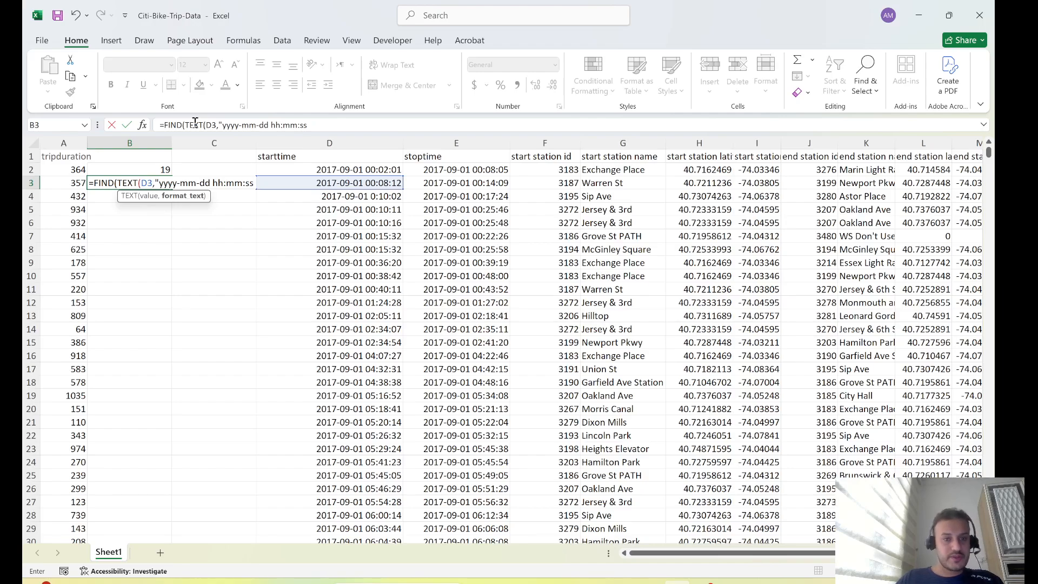
{"action": "type", "text": ")"}
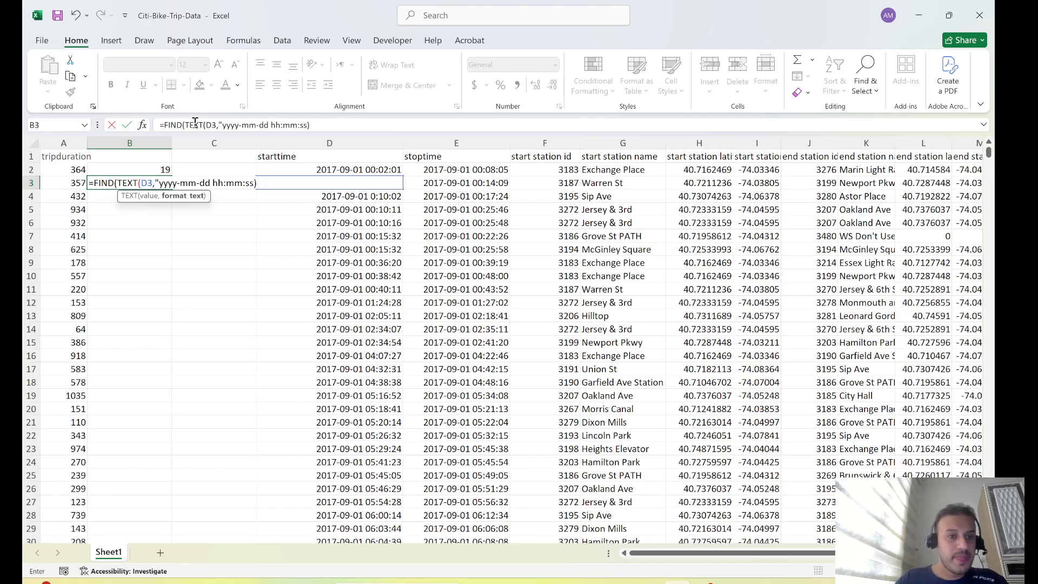
{"action": "key", "text": "BackSpace"}
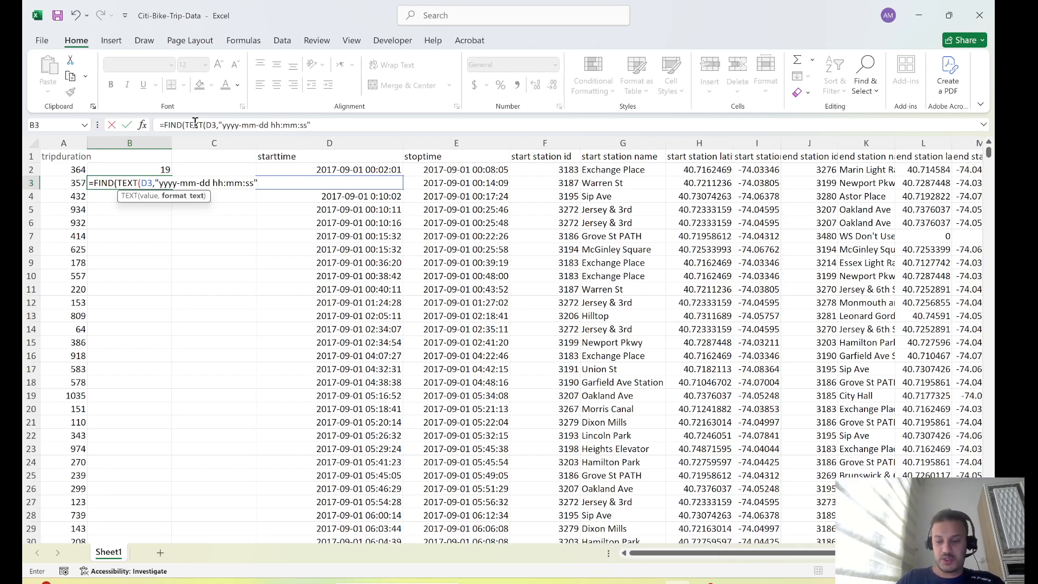
{"action": "type", "text": "))"}
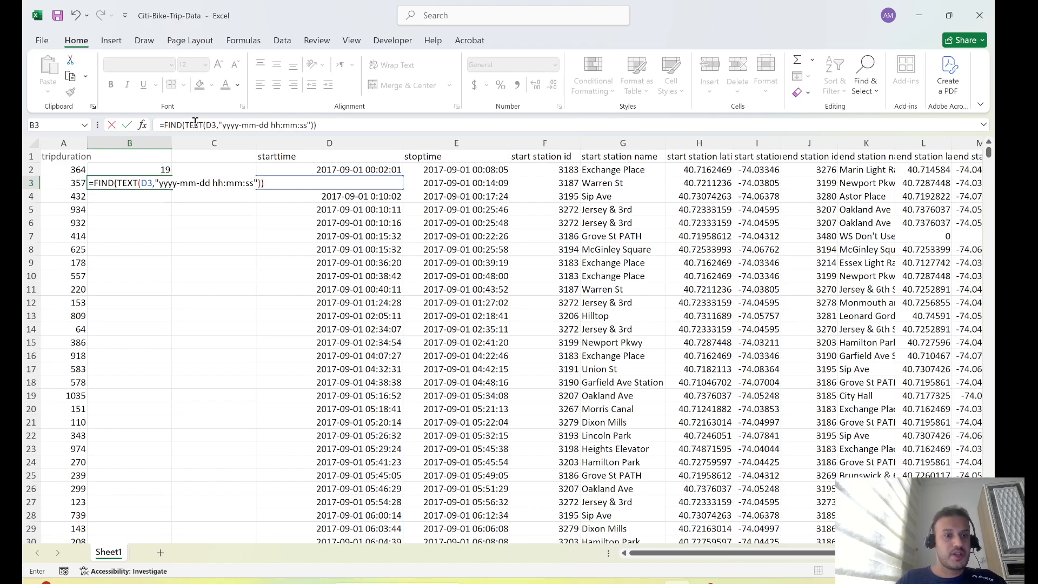
Insert a space " " as FIND's search text and enter =FIND(" ",TEXT(D3,"yyyy-mm-dd hh:mm:ss")) in B3
{"action": "left_click", "coordinate": [120, 184]}
{"action": "type", "text": "\" \"<"}
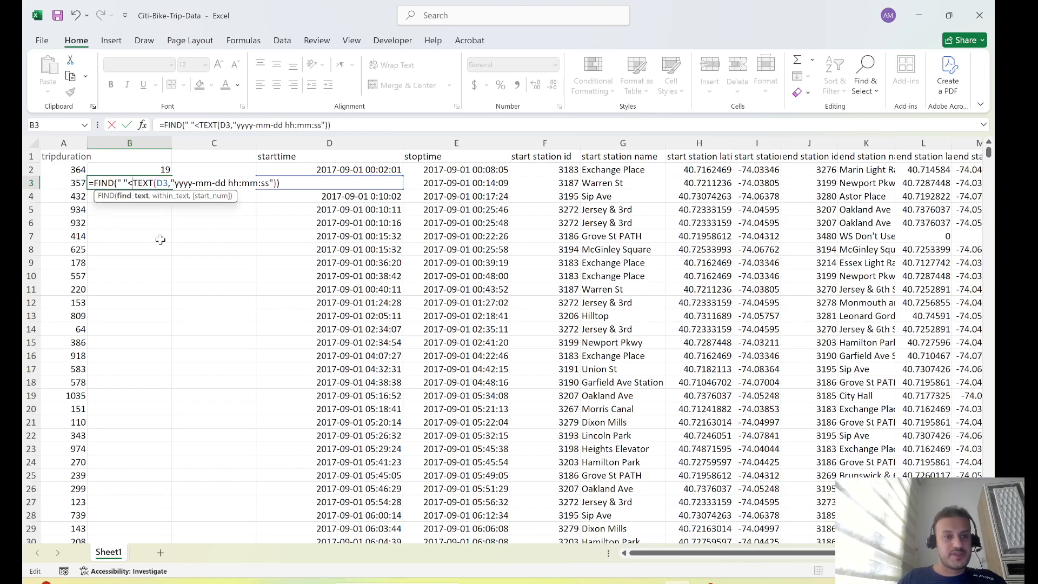
{"action": "key", "text": "BackSpace"}
{"action": "type", "text": ","}
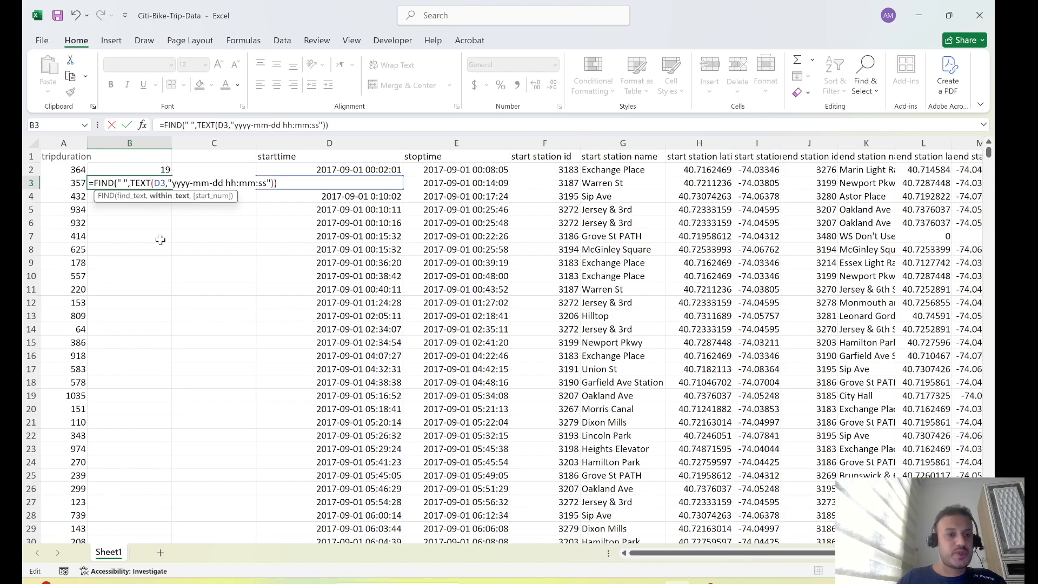
{"action": "left_click", "coordinate": [282, 188]}
{"action": "key", "text": "Return"}
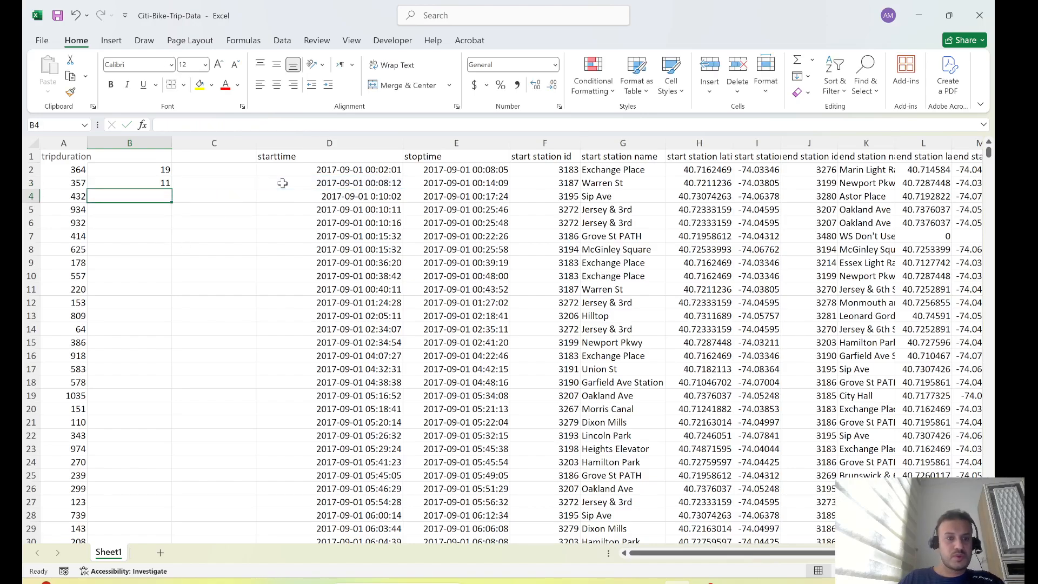
Review the FIND formula in B3 against the starttime value in D3 that it searches
{"action": "left_click", "coordinate": [166, 279]}
{"action": "key", "text": "ctrl+Up"}
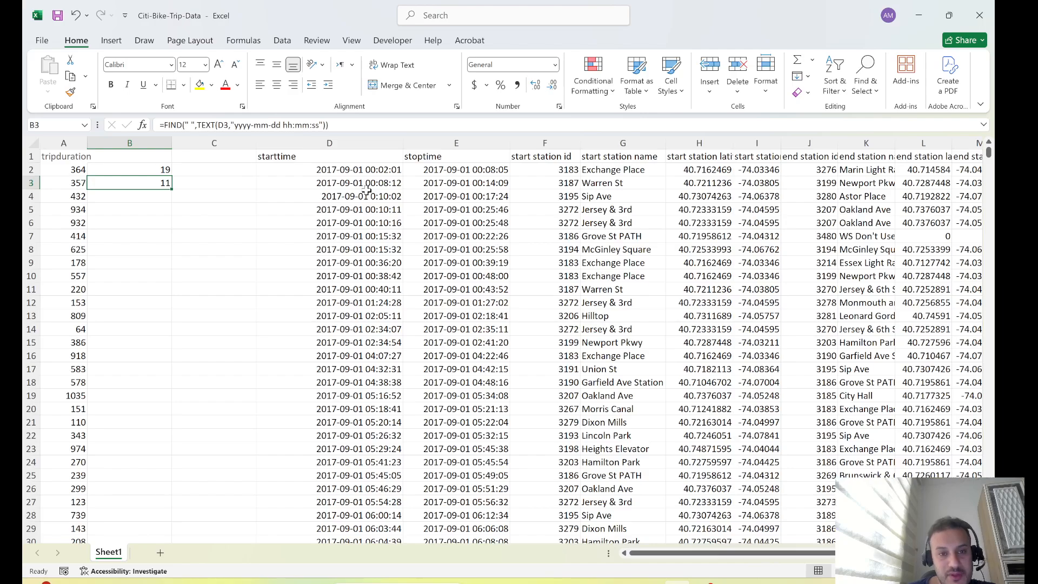
{"action": "left_click", "coordinate": [325, 182]}
{"action": "left_click", "coordinate": [382, 208]}
{"action": "left_click", "coordinate": [341, 183]}
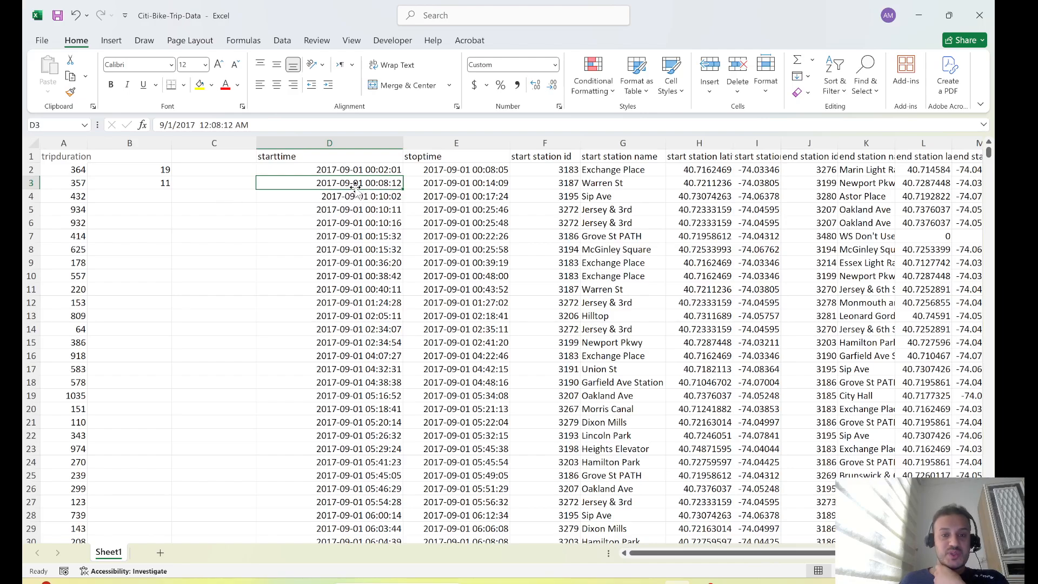
{"action": "left_click", "coordinate": [305, 222]}
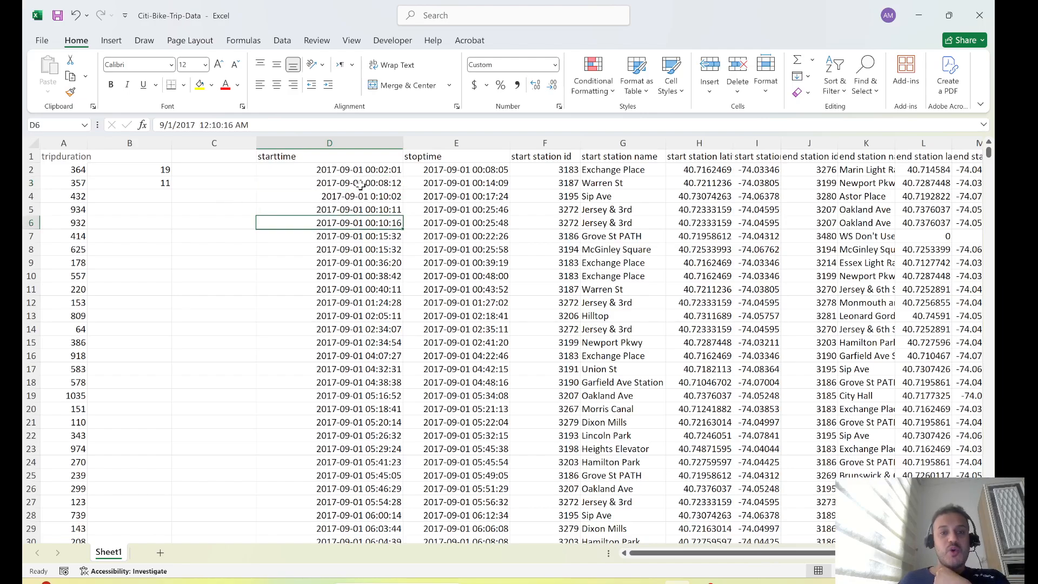
{"action": "left_click", "coordinate": [360, 184]}
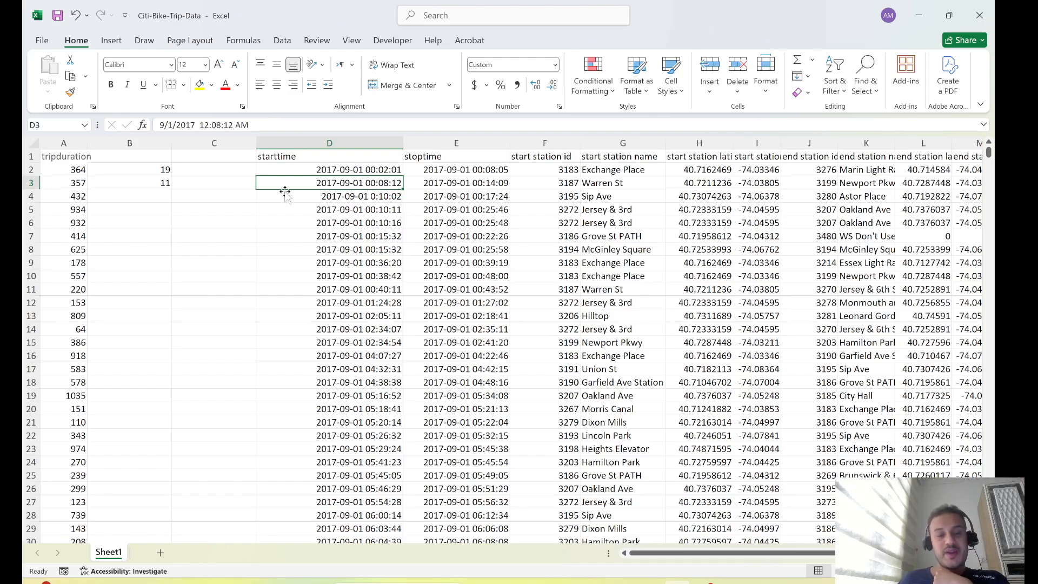
Widen column C and begin a LEFT formula in C3 with a nested TEXT function that takes D3 as its value
{"action": "left_click", "coordinate": [214, 184]}
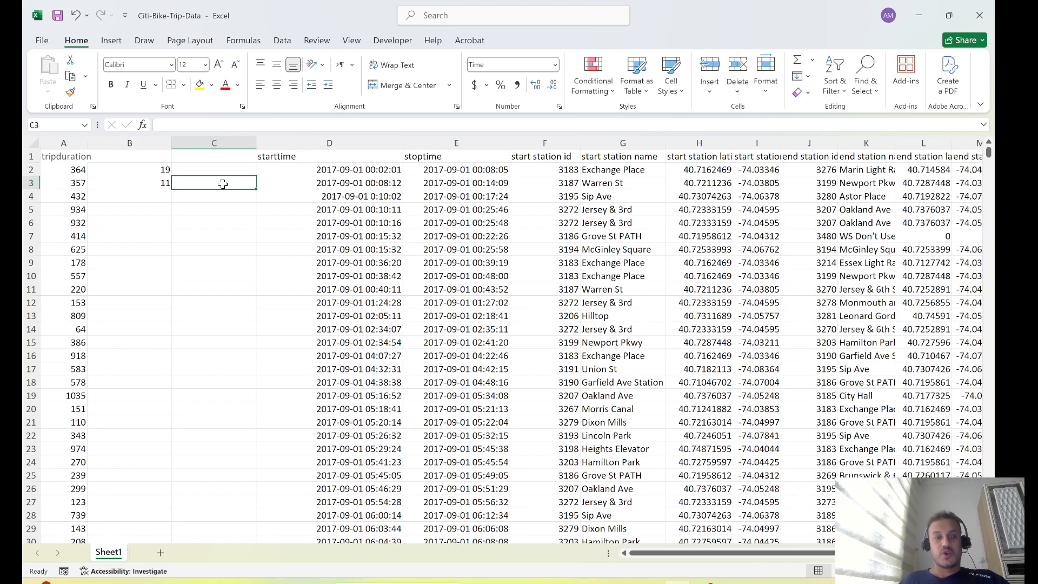
{"action": "left_click_drag", "start_coordinate": [256, 143], "coordinate": [323, 145]}
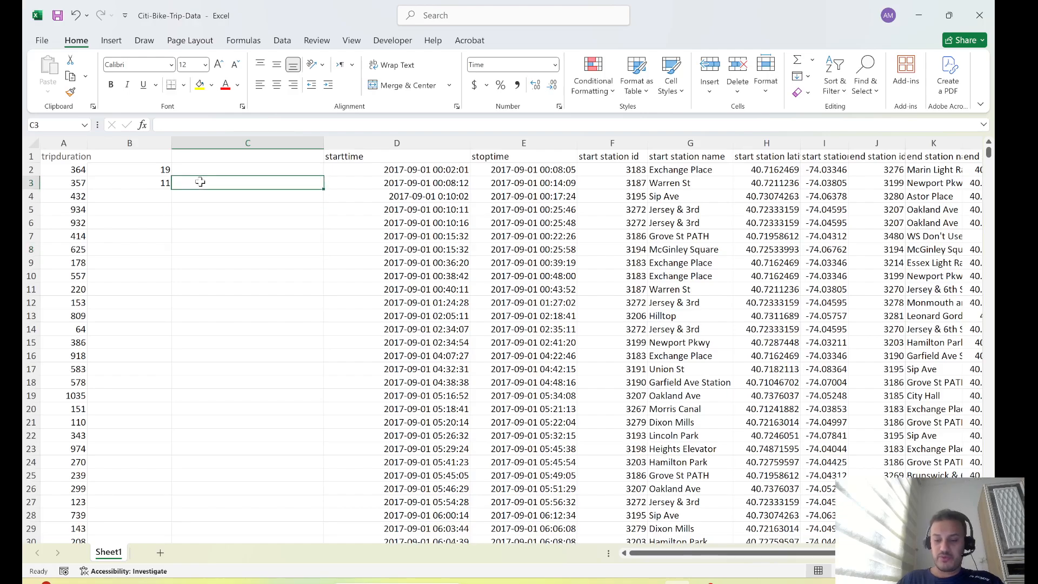
{"action": "type", "text": "="}
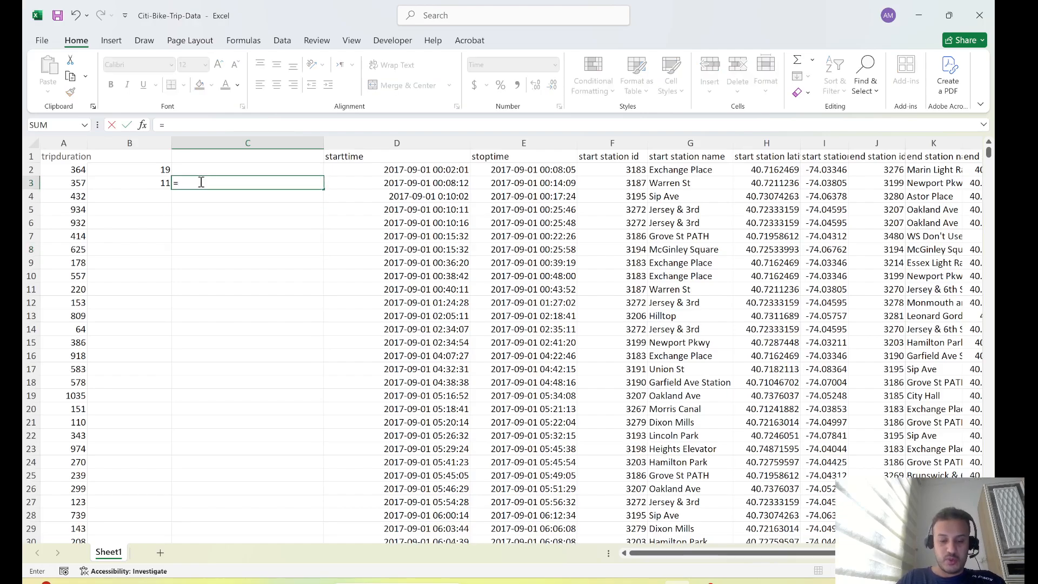
{"action": "type", "text": "lef"}
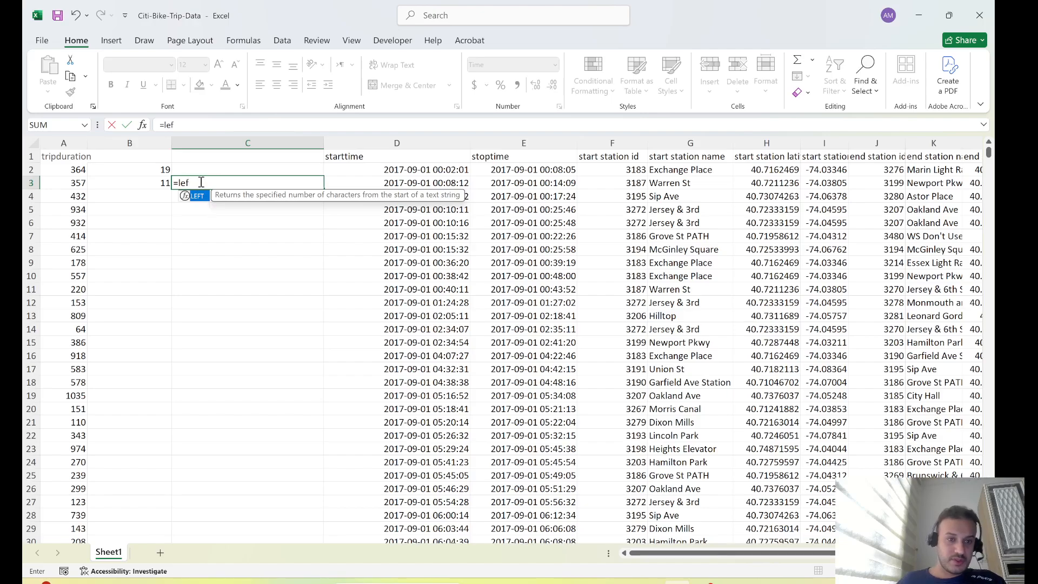
{"action": "double_click", "coordinate": [196, 196]}
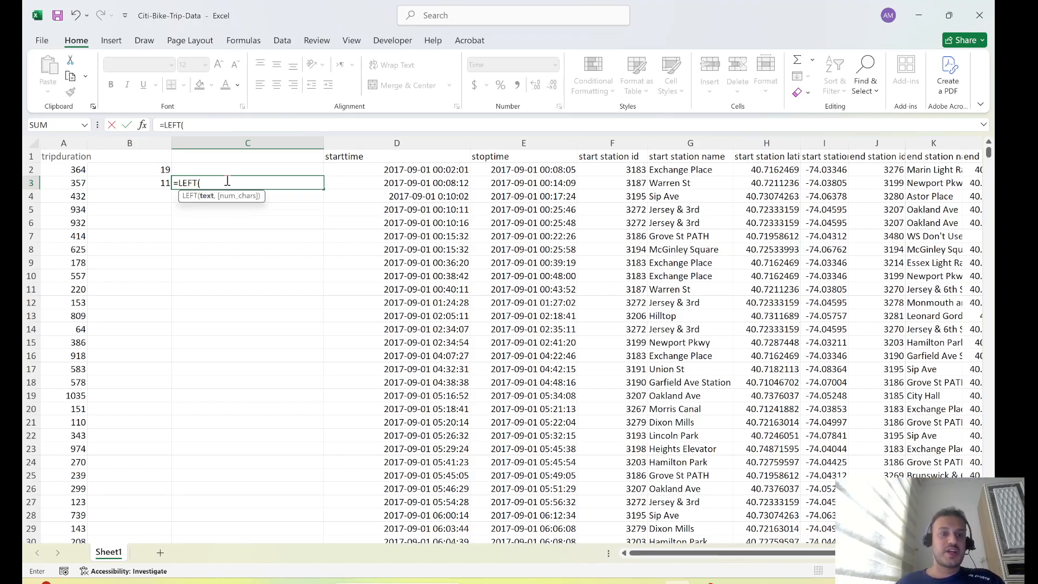
{"action": "type", "text": "T"}
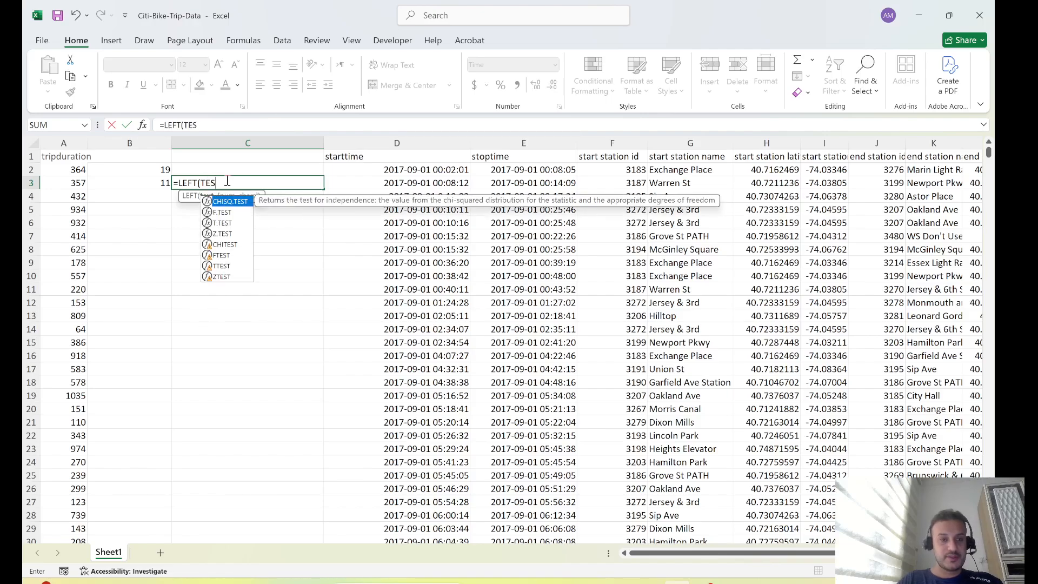
{"action": "type", "text": "EXT("}
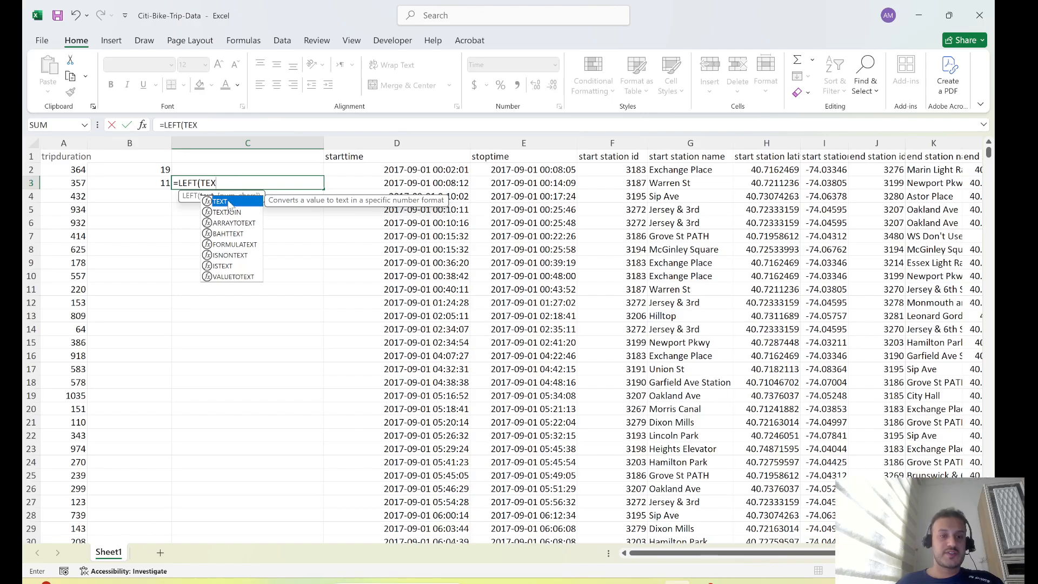
{"action": "double_click", "coordinate": [232, 203]}
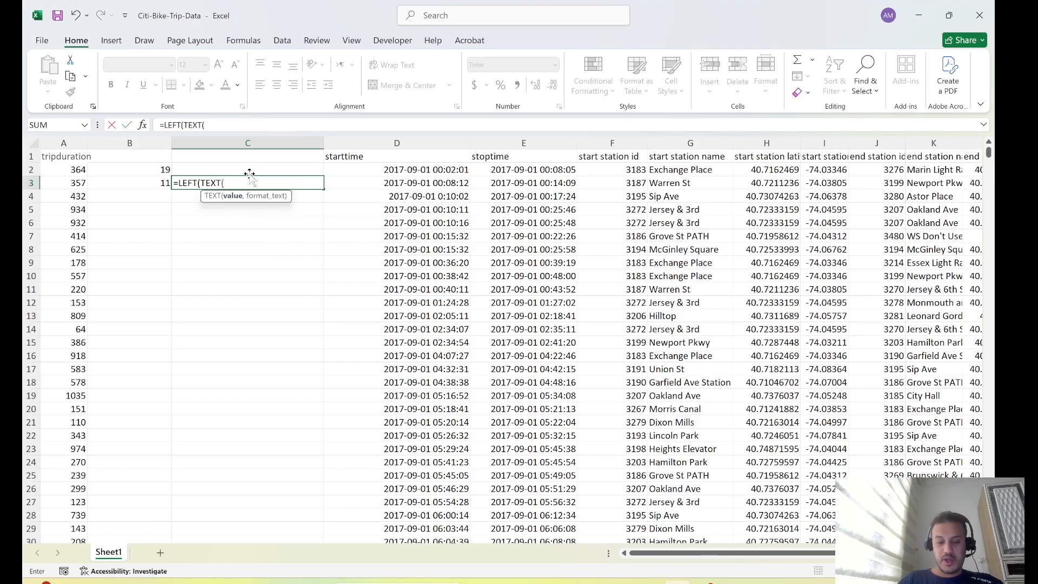
{"action": "left_click", "coordinate": [426, 182]}
{"action": "type", "text": ",\""}
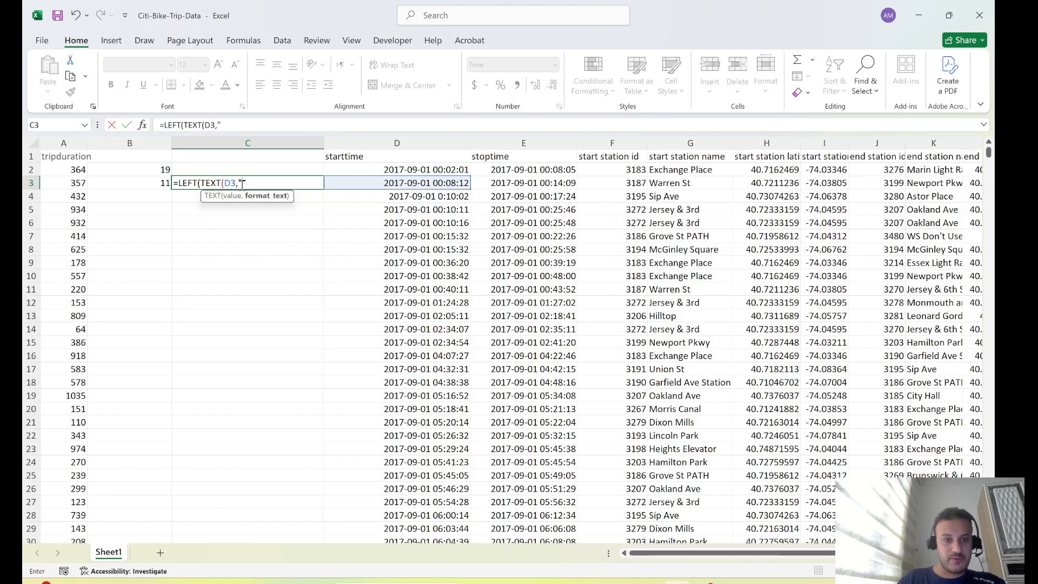
{"action": "type", "text": "YYY"}
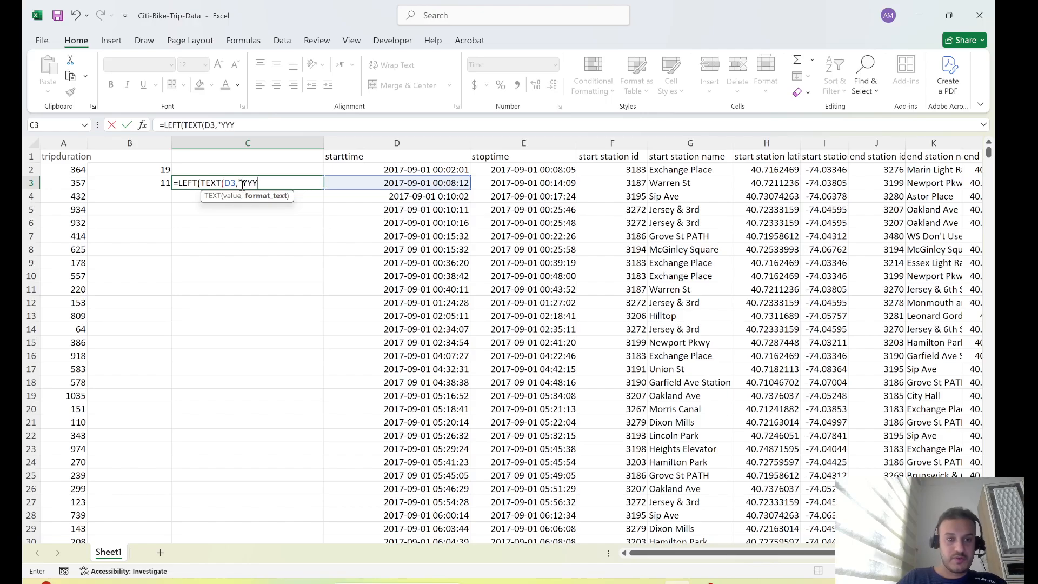
{"action": "key", "text": "BackSpace"}
{"action": "key", "text": "BackSpace"}
{"action": "key", "text": "BackSpace"}
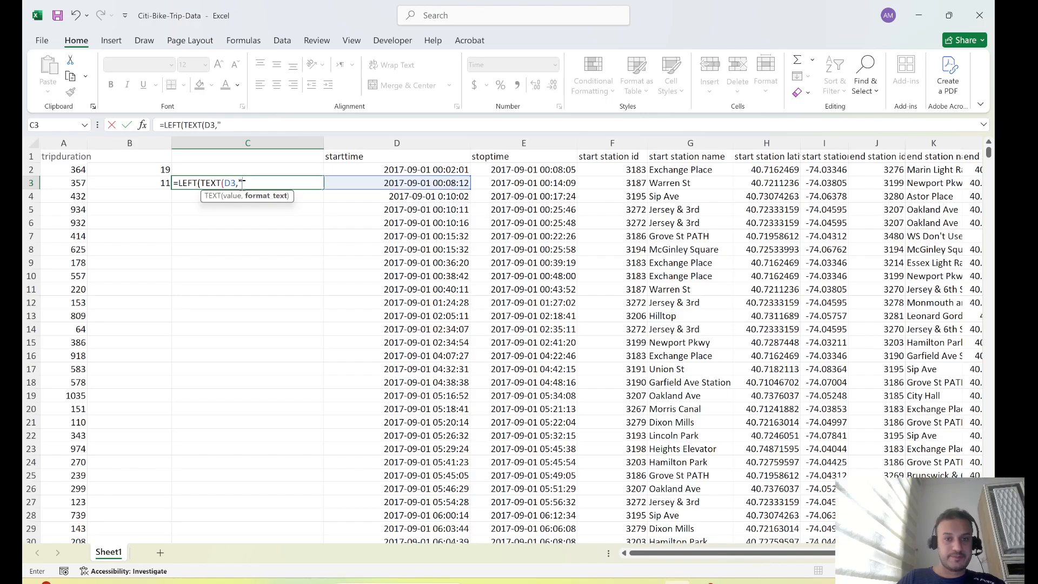
Give the nested TEXT function in C3's LEFT formula the format "yyy-mm-dd hh:mm:ss" and close TEXT
{"action": "type", "text": "yyy-m"}
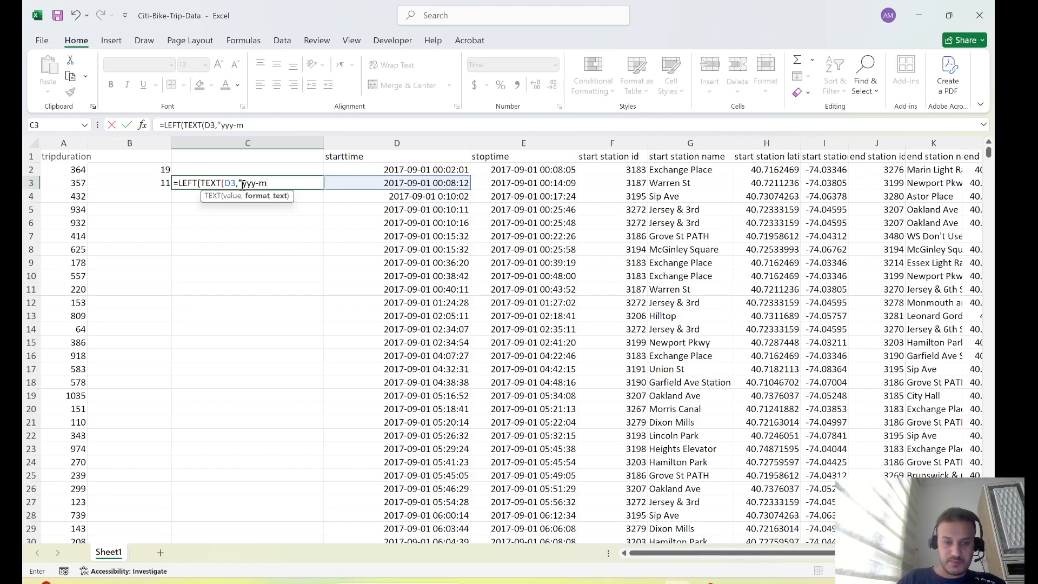
{"action": "type", "text": "m-dd hh"}
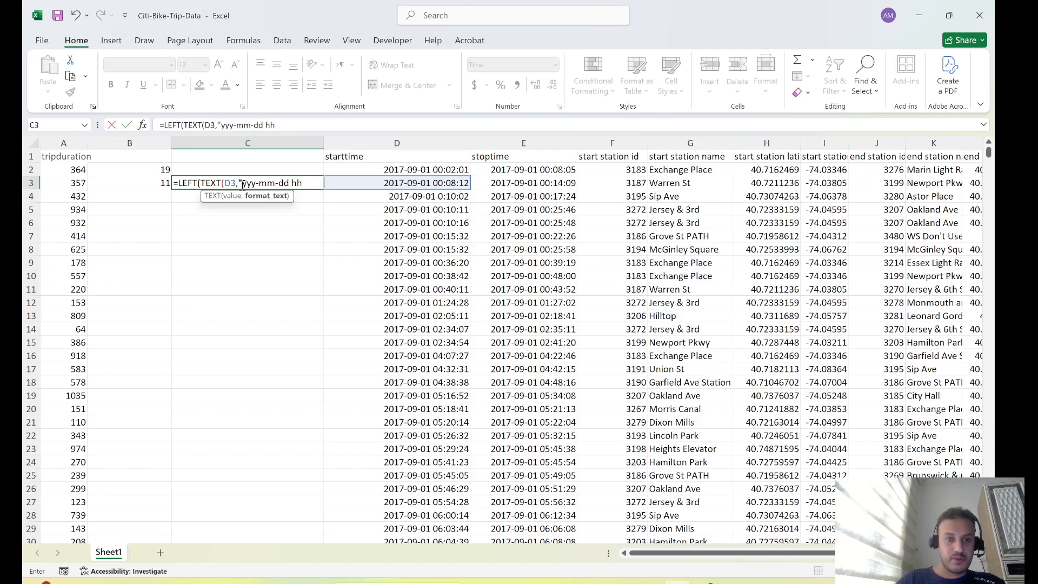
{"action": "type", "text": ":ss"}
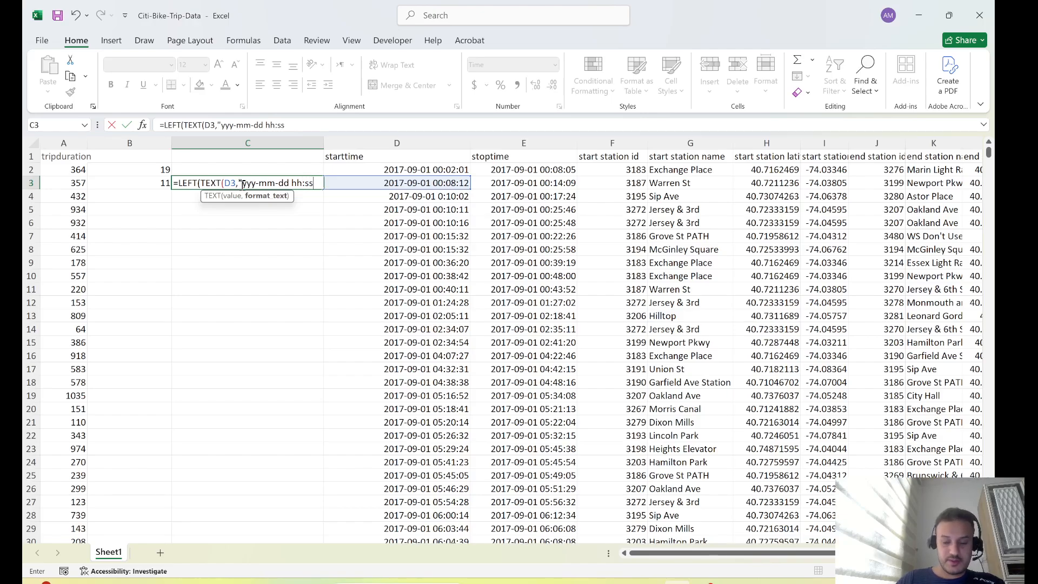
{"action": "key", "text": "BackSpace"}
{"action": "key", "text": "BackSpace"}
{"action": "type", "text": "mm"}
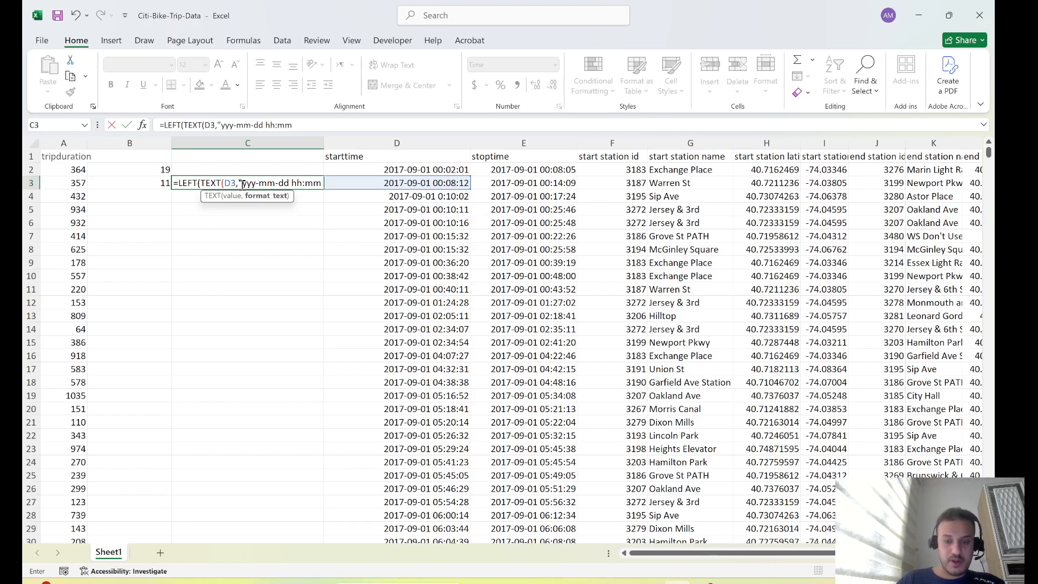
{"action": "type", "text": ":ss"}
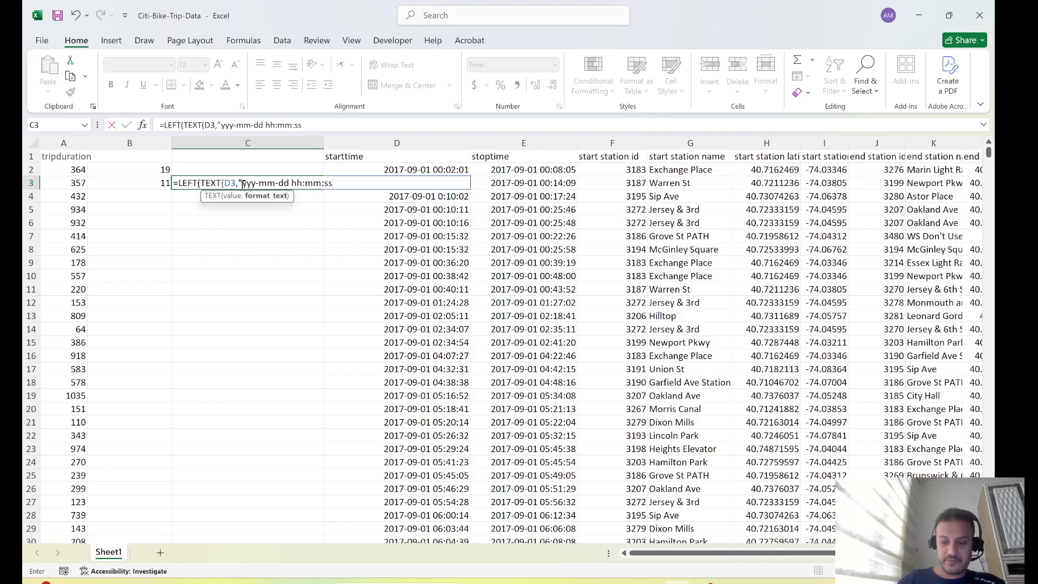
{"action": "type", "text": "\""}
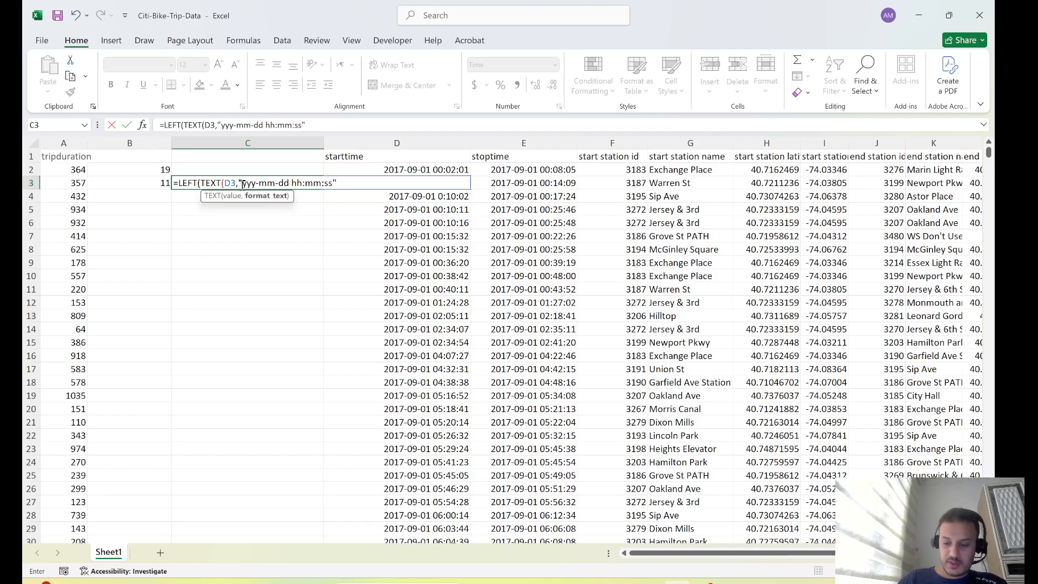
{"action": "type", "text": "("}
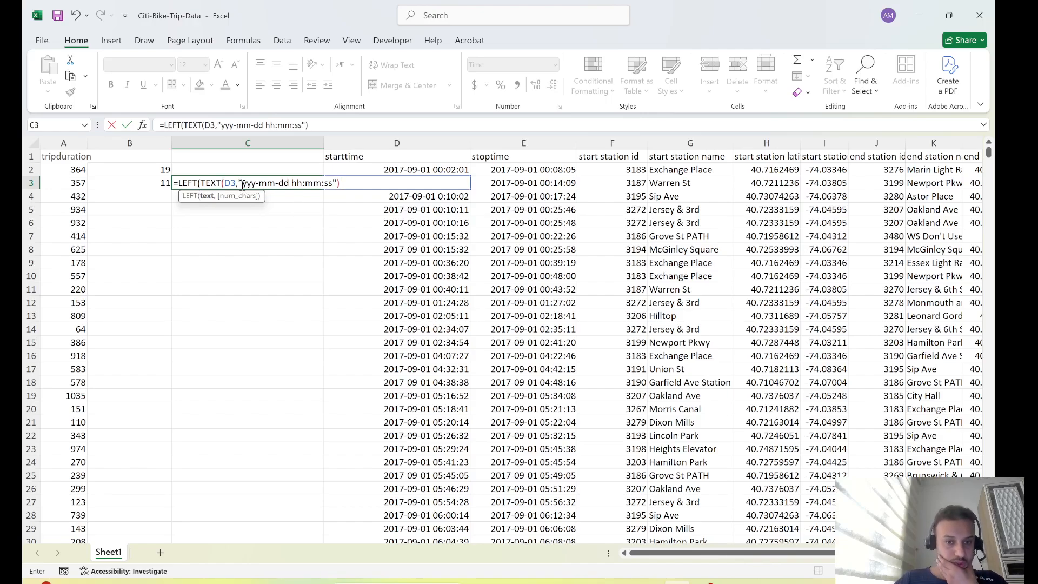
Set LEFT's number of characters to 10 and enter =LEFT(TEXT(D3,"yyy-mm-dd hh:mm:ss"),10) in C3
{"action": "type", "text": ","}
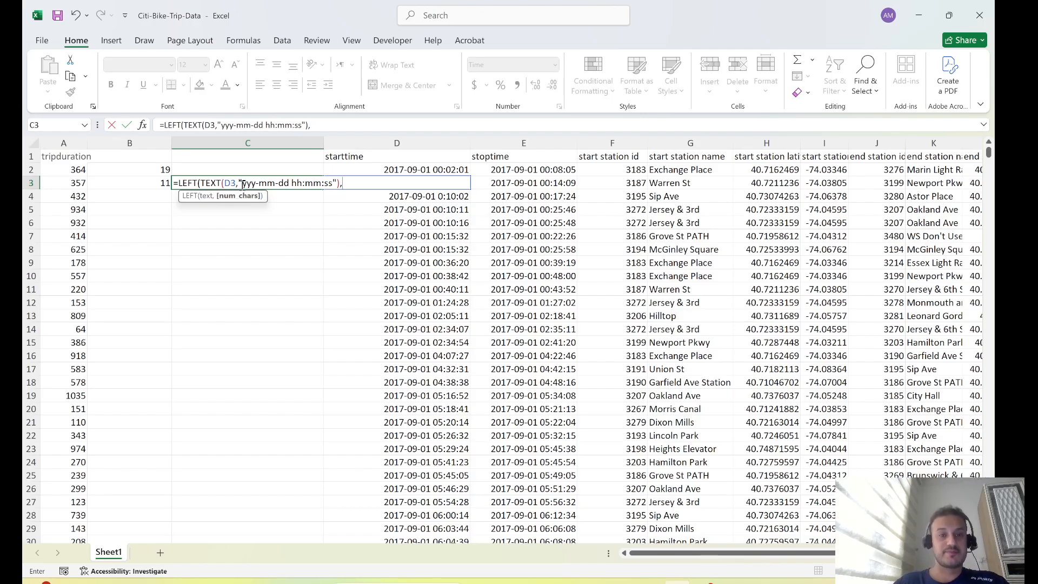
{"action": "type", "text": "10"}
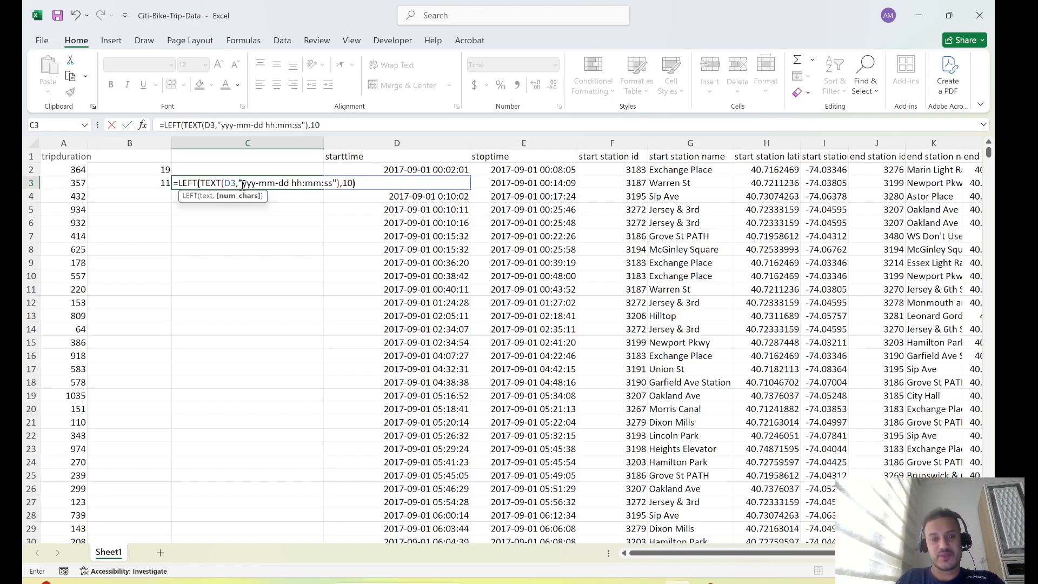
{"action": "type", "text": ")"}
{"action": "key", "text": "Return"}
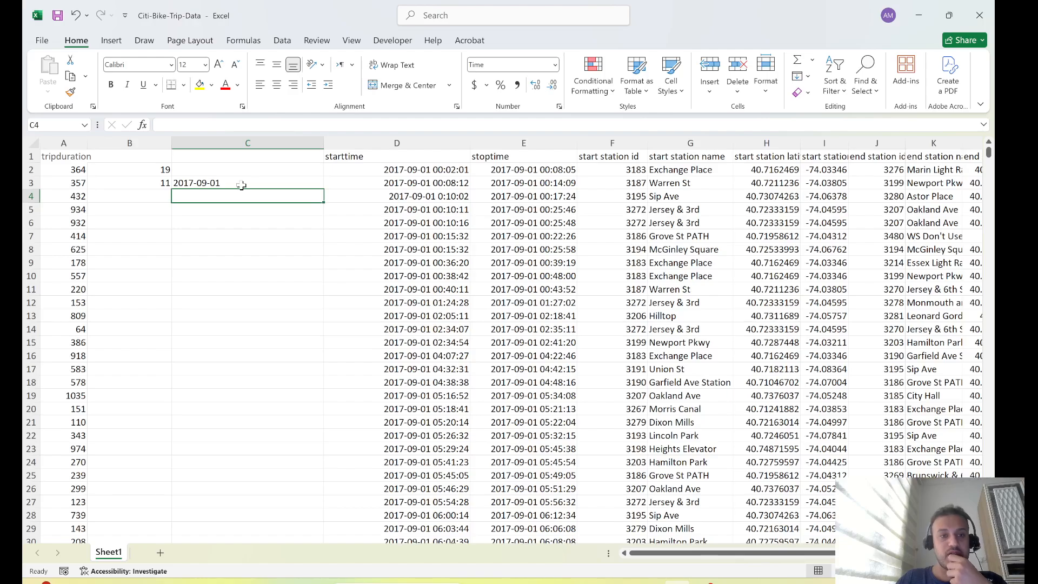
Review the LEFT formula in C3 against the starttime value in D3 that it extracts from
{"action": "left_click", "coordinate": [259, 263]}
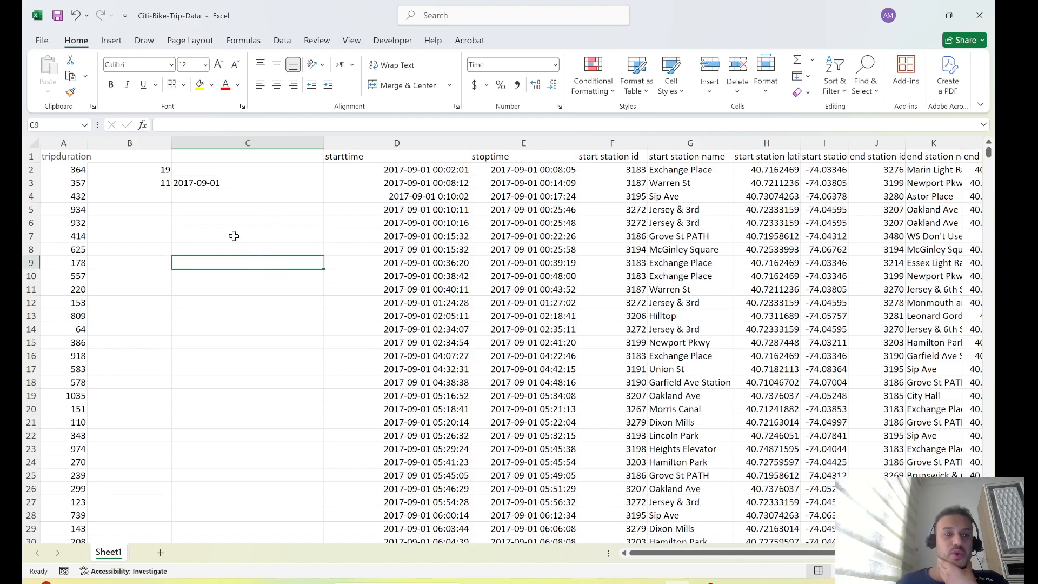
{"action": "left_click", "coordinate": [220, 184]}
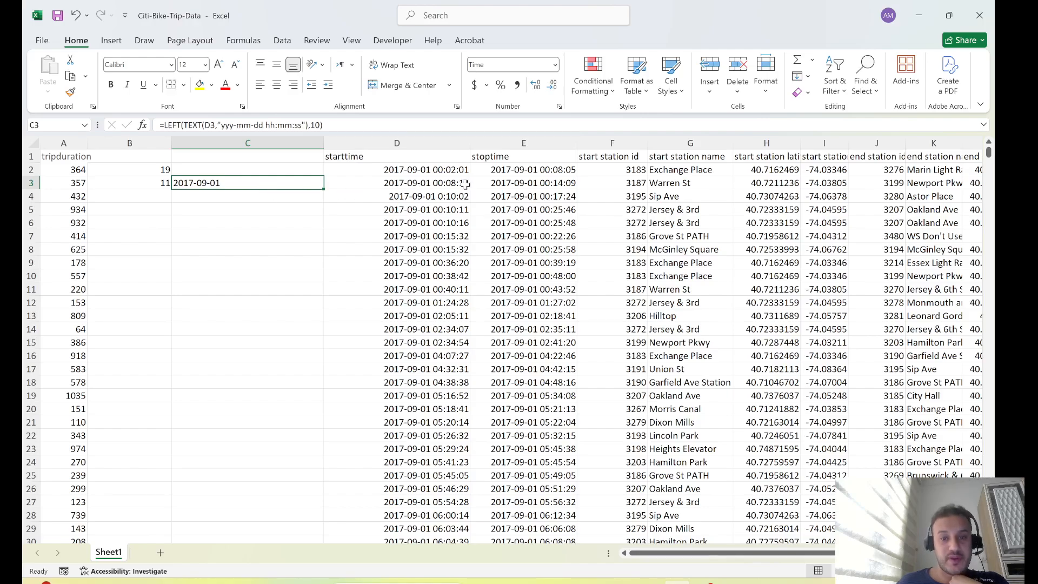
{"action": "left_click", "coordinate": [256, 227]}
{"action": "left_click", "coordinate": [232, 185]}
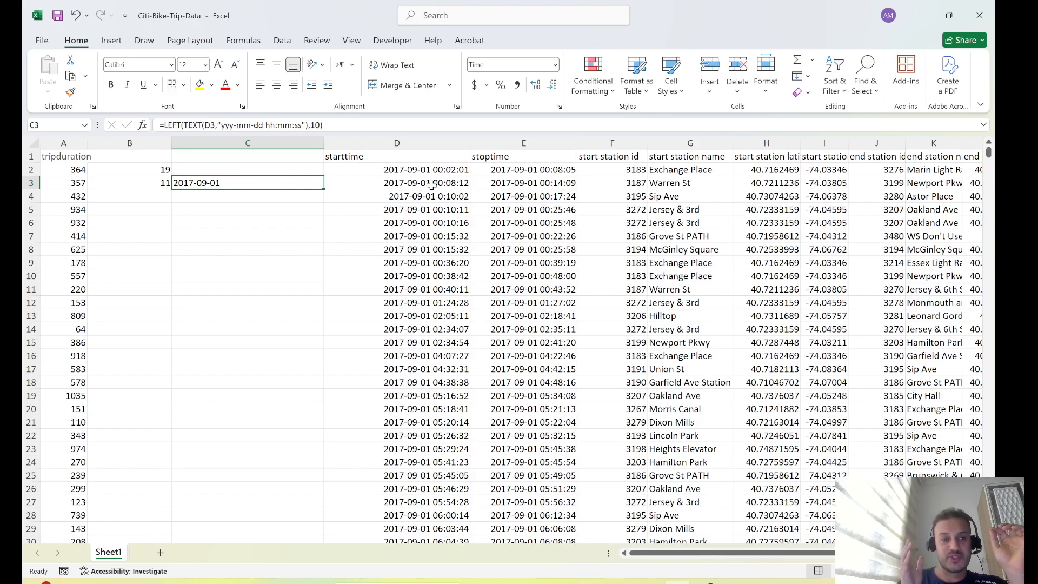
Begin a RIGHT formula in C4 with a nested TEXT function that takes D4 as its value
{"action": "left_click", "coordinate": [206, 197]}
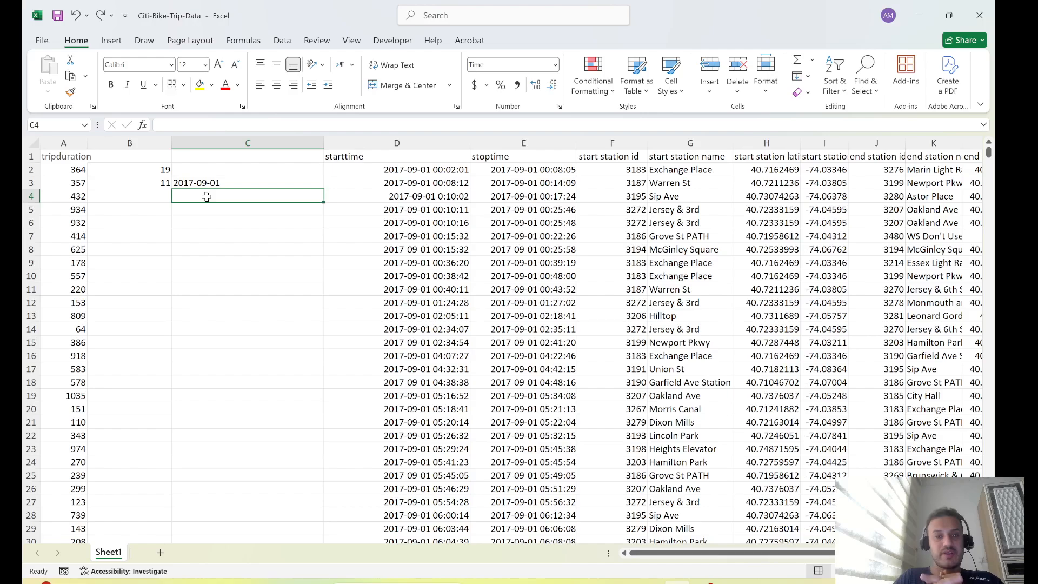
{"action": "type", "text": "="}
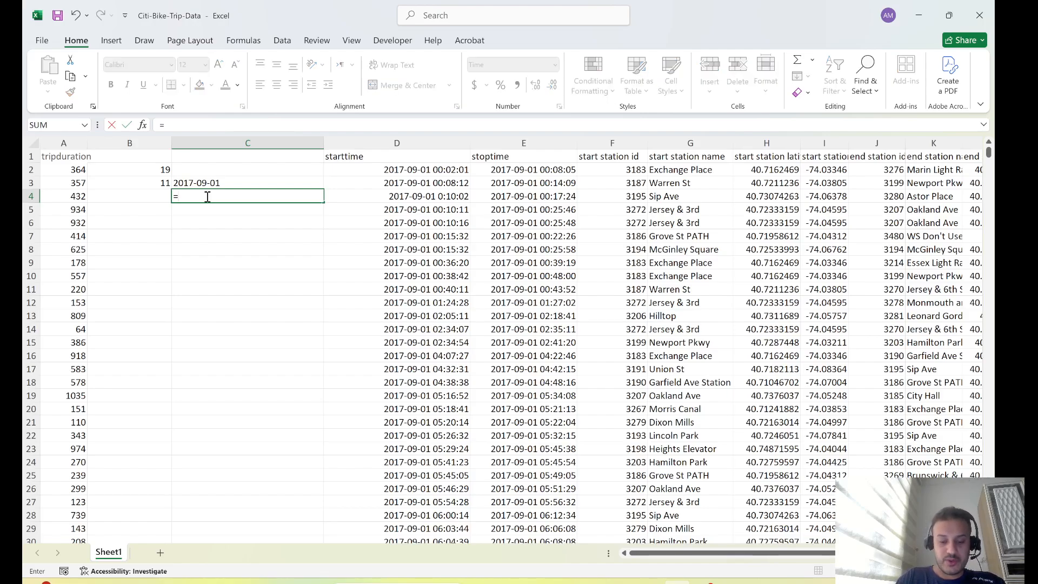
{"action": "type", "text": "righ"}
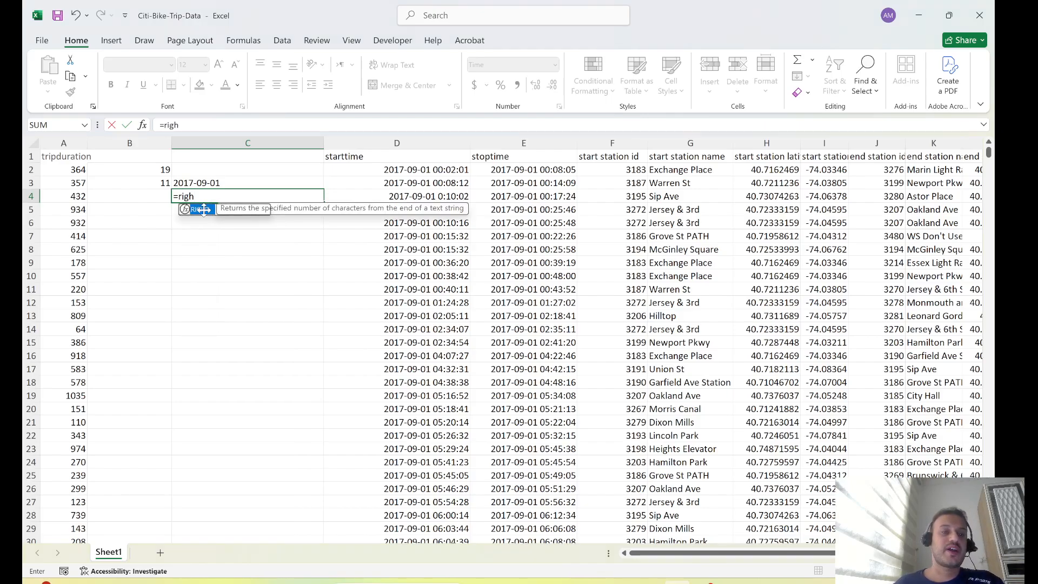
{"action": "double_click", "coordinate": [200, 209]}
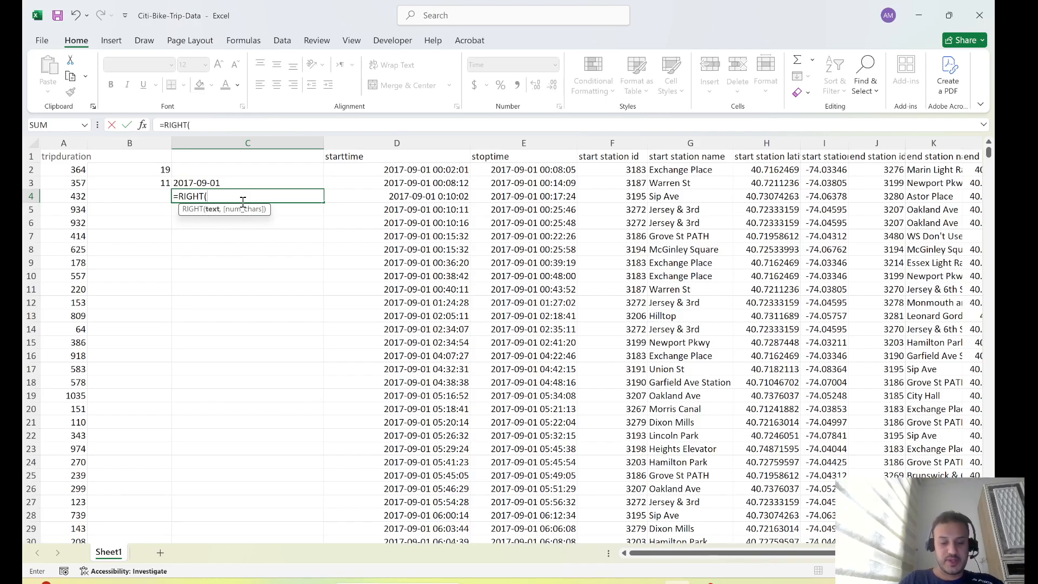
{"action": "type", "text": "TEXT"}
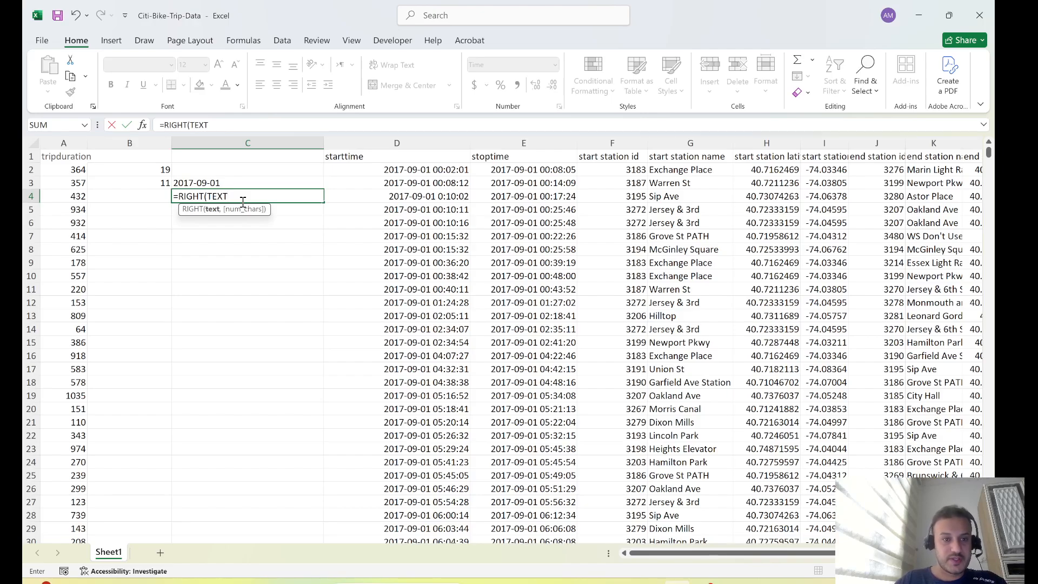
{"action": "type", "text": ","}
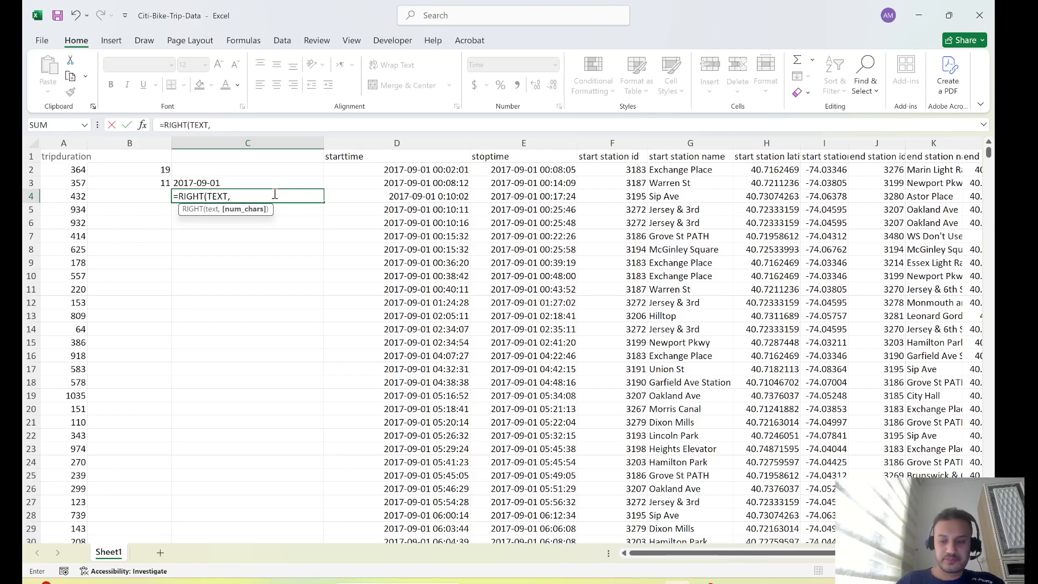
{"action": "key", "text": "BackSpace"}
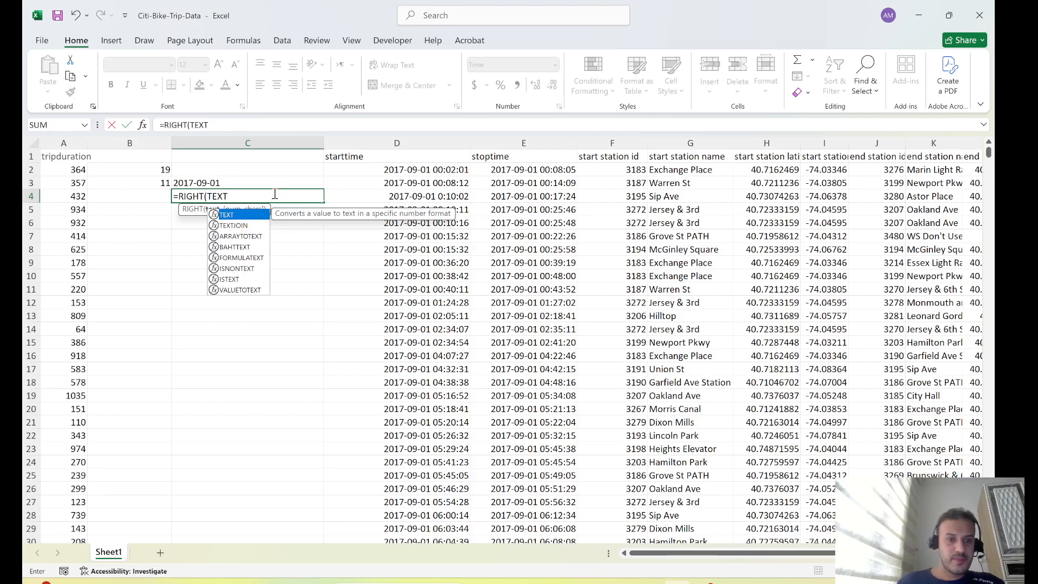
{"action": "double_click", "coordinate": [227, 215]}
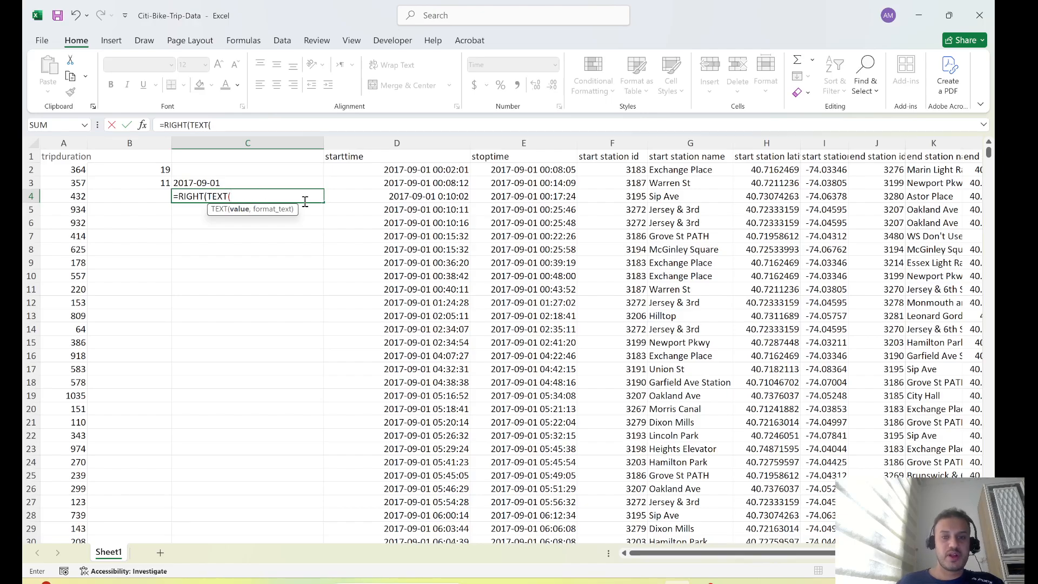
{"action": "left_click", "coordinate": [416, 196]}
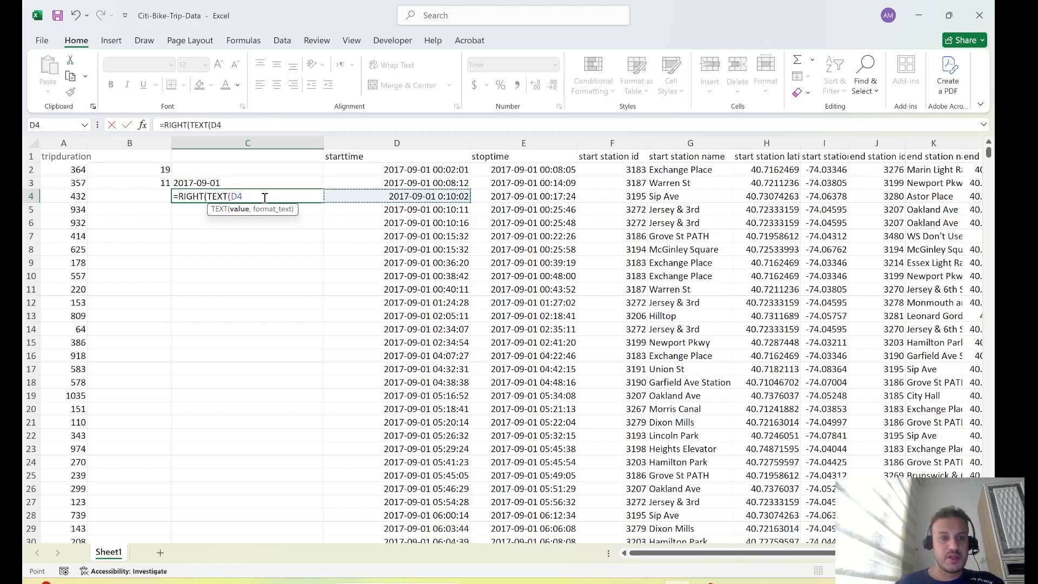
Give the TEXT function in C4's RIGHT formula the format "yyyy-mm-dd hh:mm:ss" and close TEXT
{"action": "type", "text": ","}
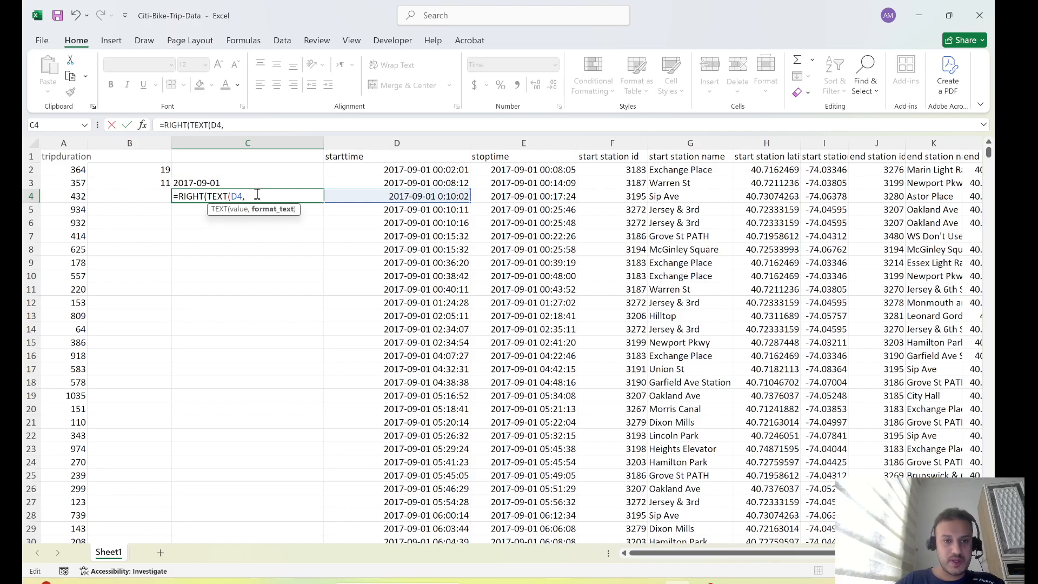
{"action": "type", "text": " \"yyyy-mm-dd h"}
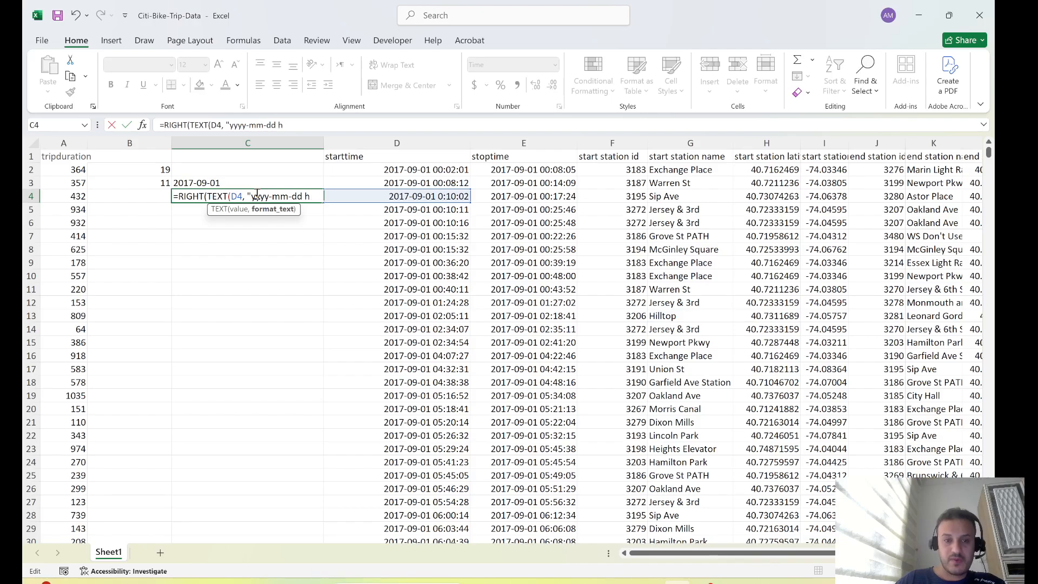
{"action": "type", "text": "h:mm"}
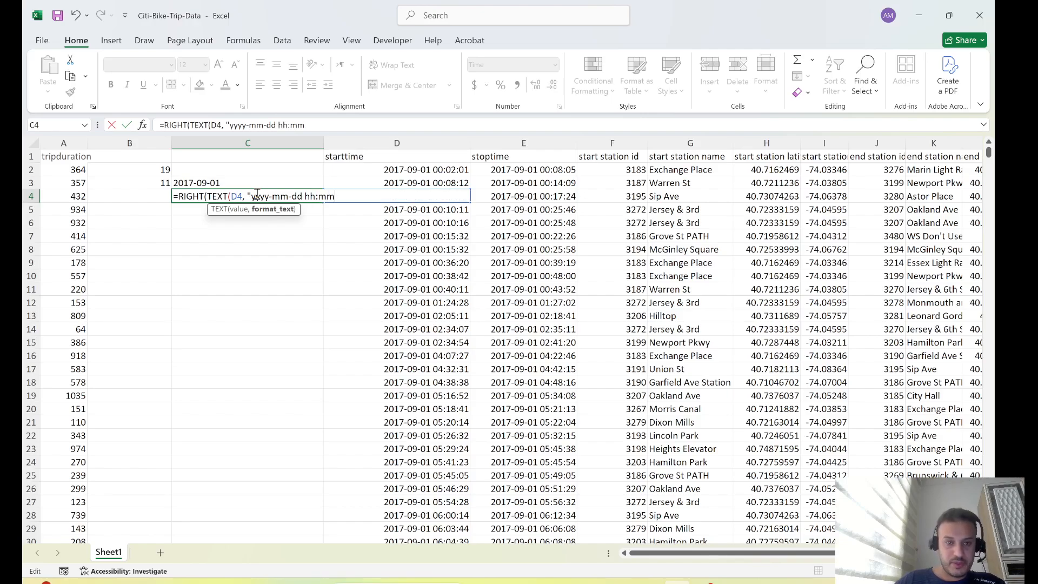
{"action": "type", "text": ":ss"}
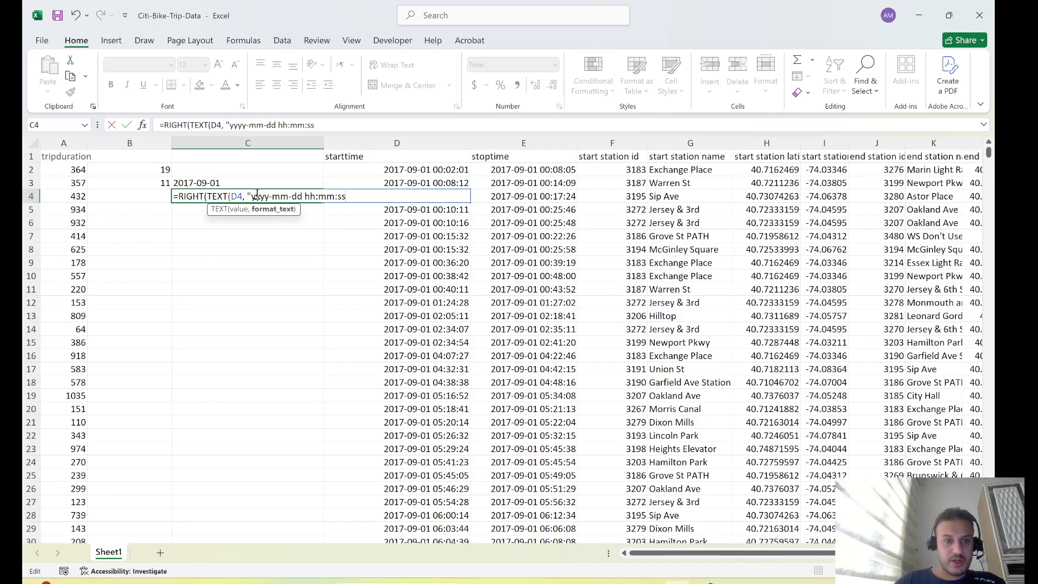
{"action": "type", "text": "\"),"}
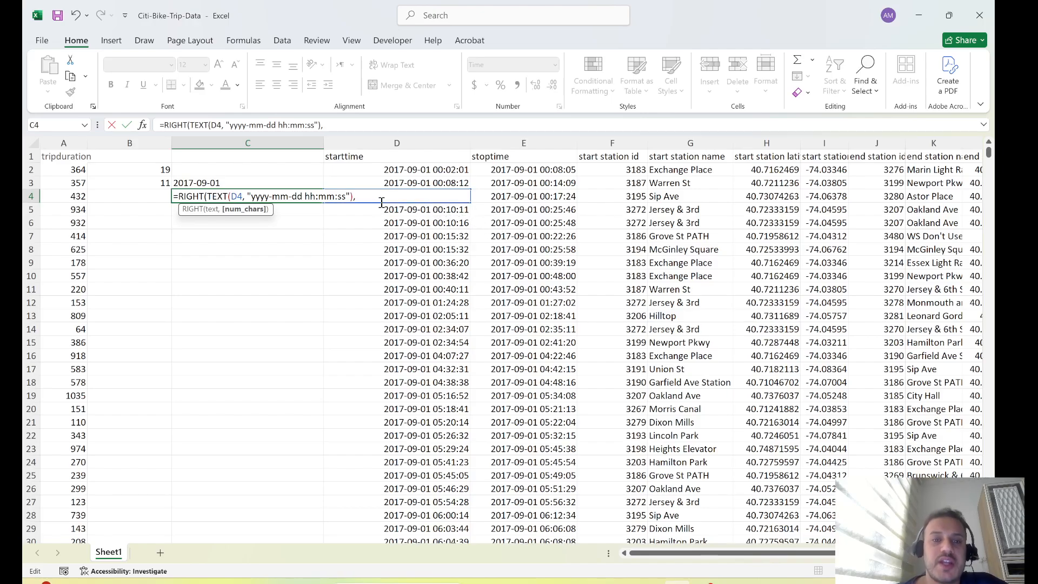
Set RIGHT's number of characters to 8 and enter =RIGHT(TEXT(D4, "yyyy-mm-dd hh:mm:ss"),8) in C4
{"action": "type", "text": "8"}
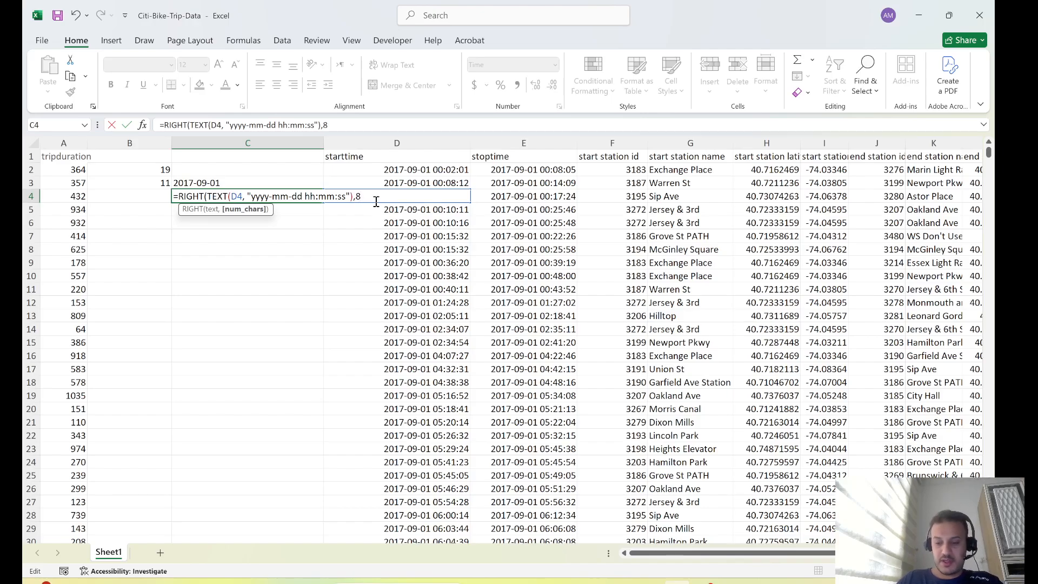
{"action": "type", "text": ")"}
{"action": "key", "text": "Return"}
{"action": "left_click", "coordinate": [237, 251]}
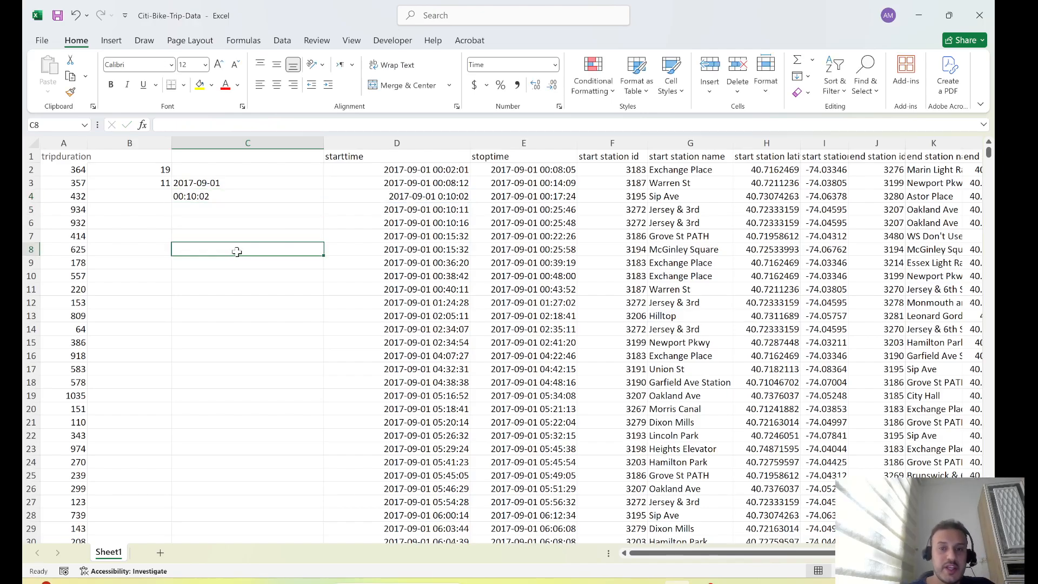
Review the RIGHT, LEN, FIND and LEFT formulas in C4, B2, B3 and C3
{"action": "left_click", "coordinate": [223, 198]}
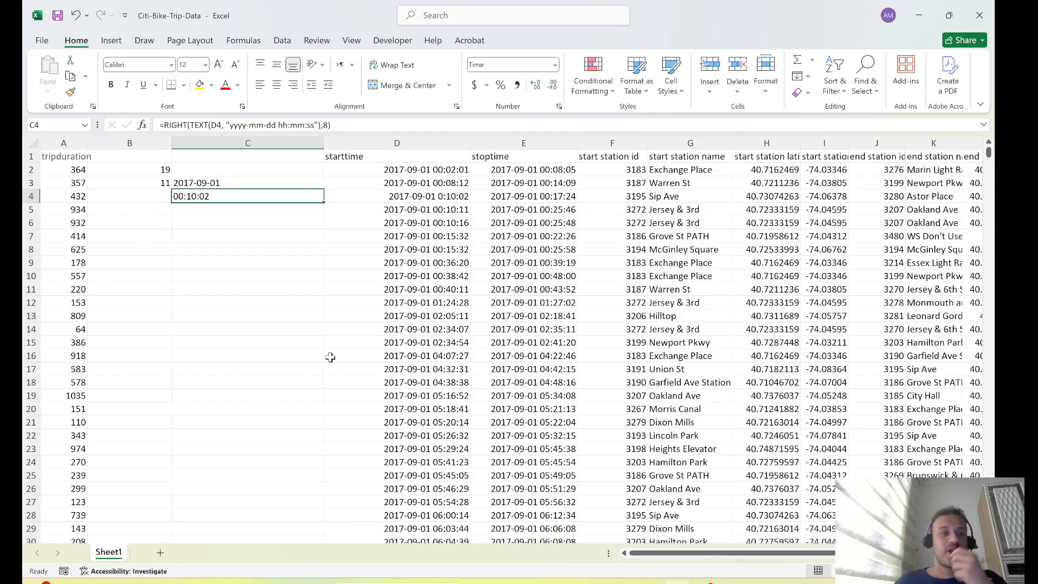
{"action": "left_click", "coordinate": [158, 168]}
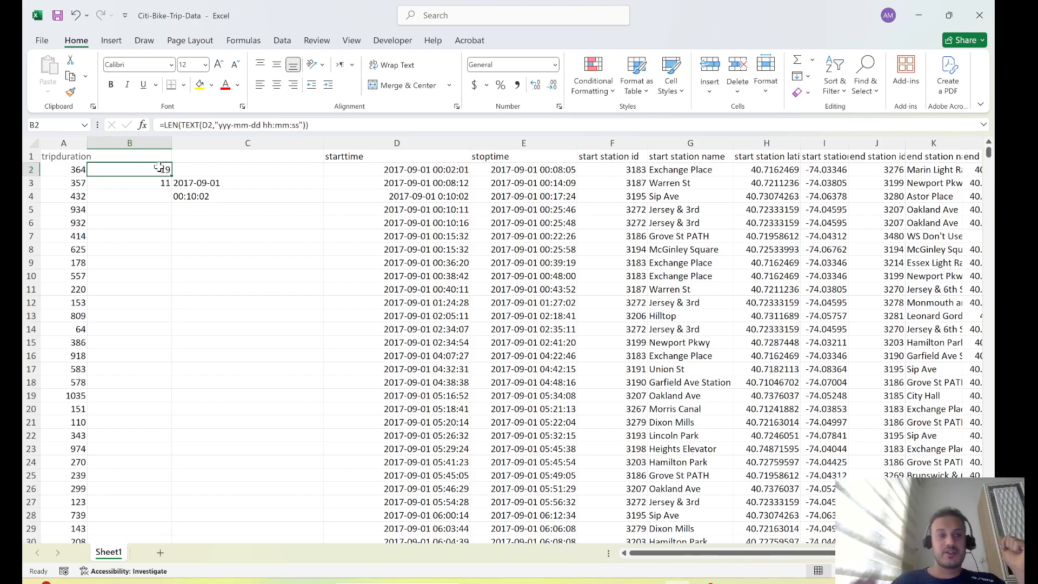
{"action": "left_click", "coordinate": [153, 183]}
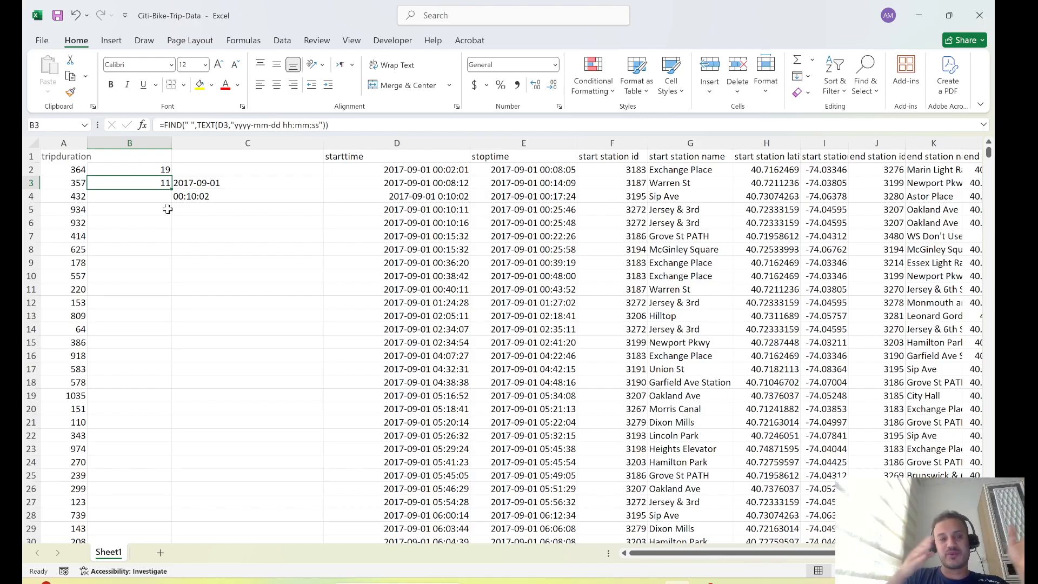
{"action": "left_click", "coordinate": [232, 185]}
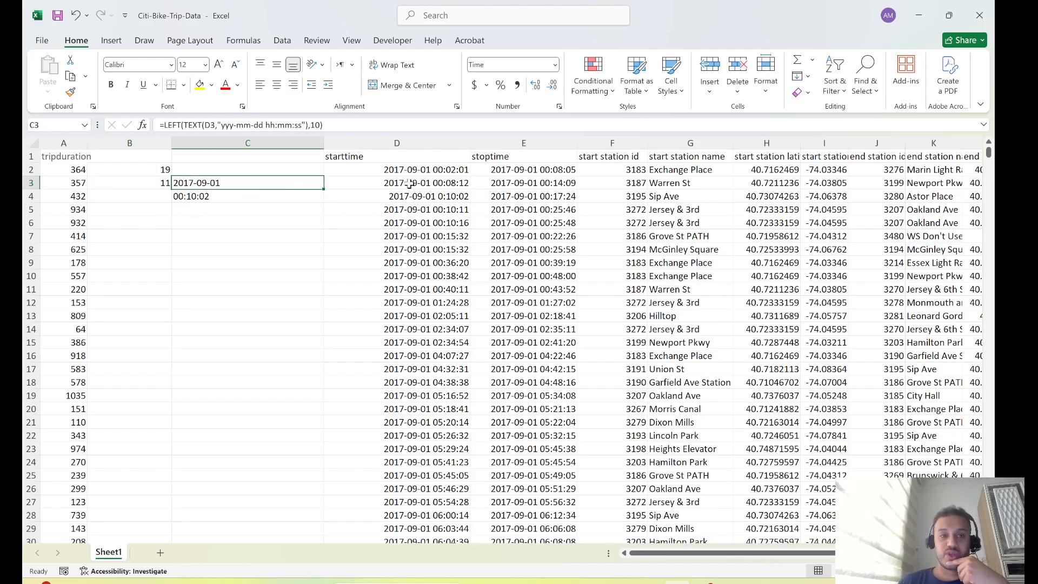
Compare the LEFT formula in C3 with the FIND formula in B3, both built on the starttime in D3
{"action": "left_click", "coordinate": [209, 221]}
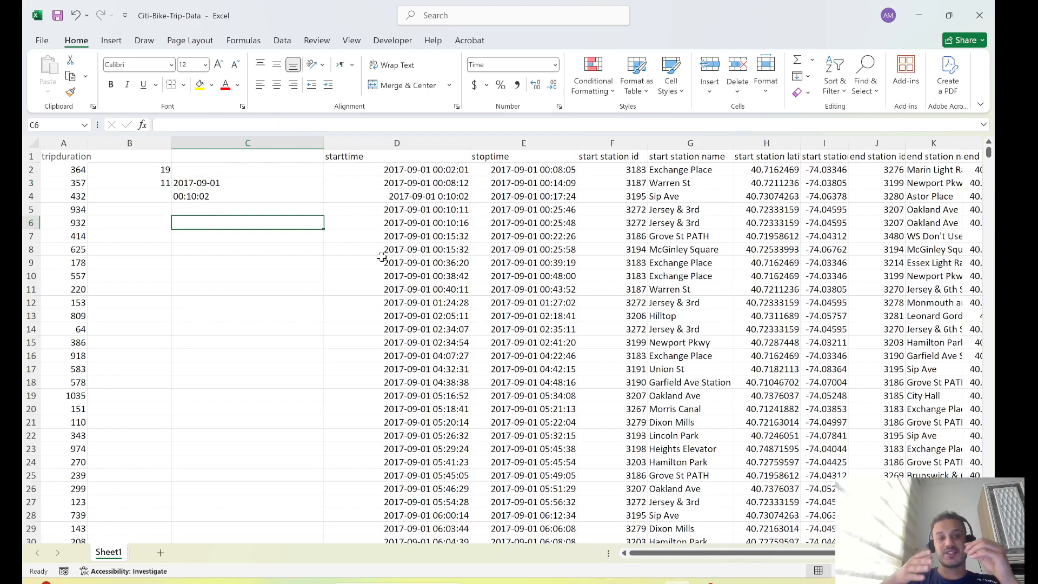
{"action": "left_click", "coordinate": [248, 186]}
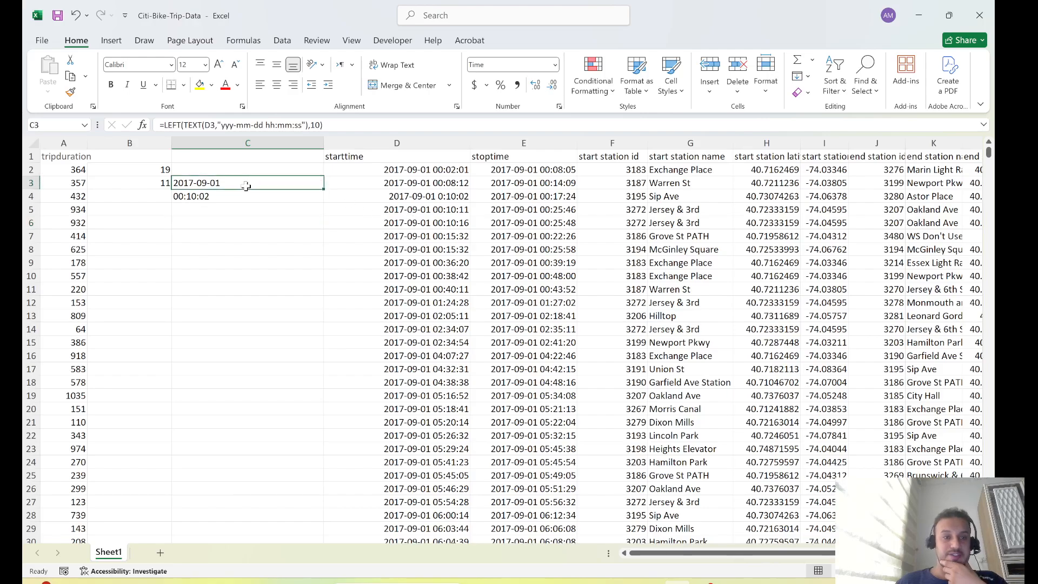
{"action": "left_click", "coordinate": [156, 188]}
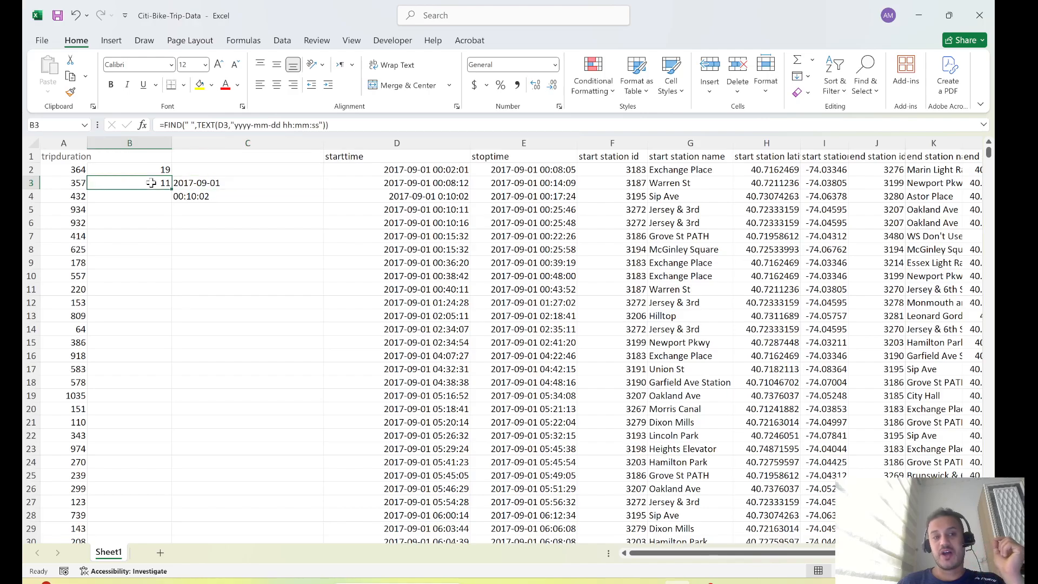
{"action": "left_click", "coordinate": [204, 224]}
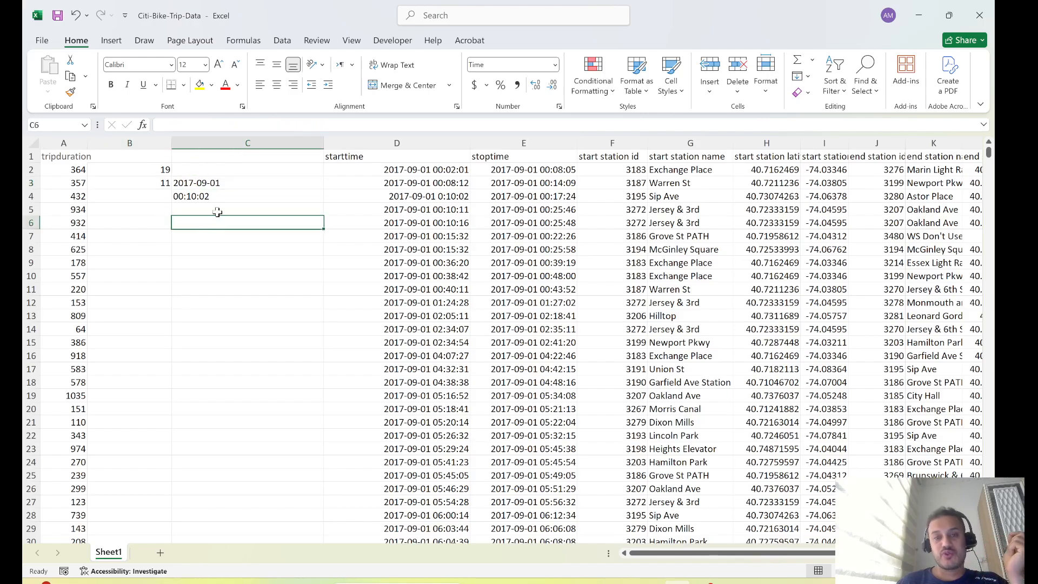
{"action": "left_click", "coordinate": [202, 183]}
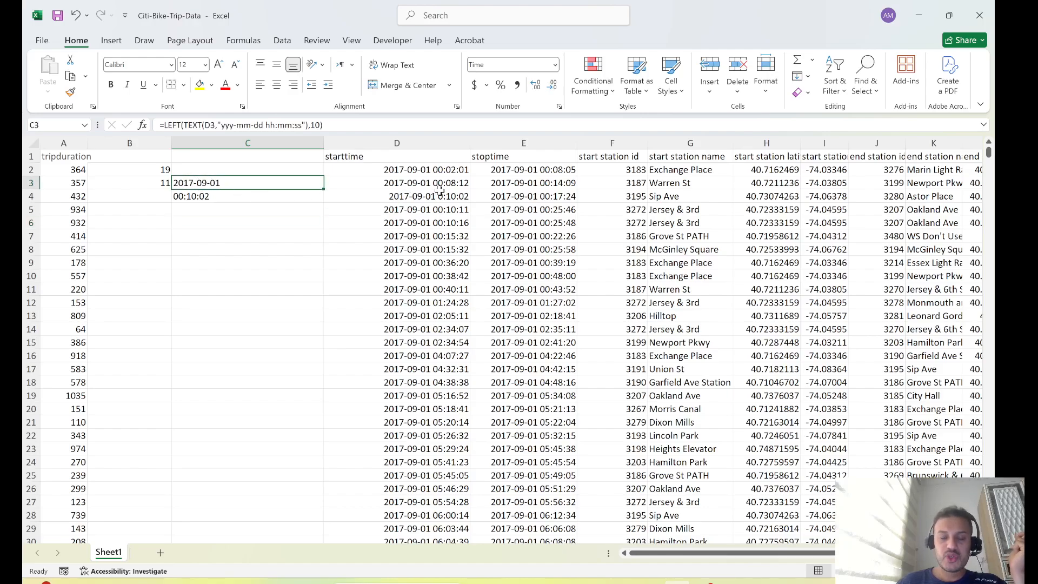
{"action": "left_click", "coordinate": [158, 183]}
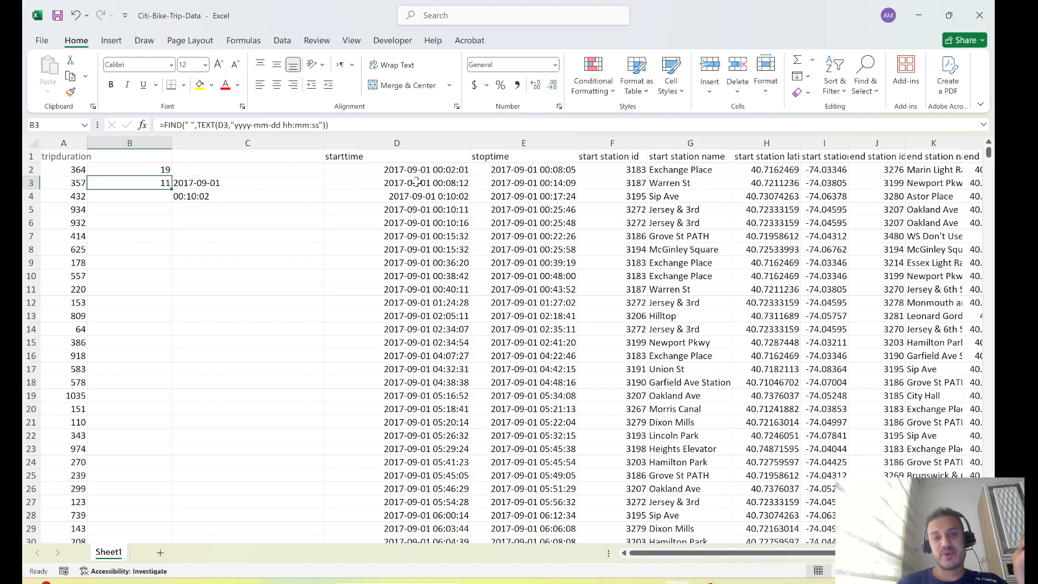
{"action": "left_click", "coordinate": [277, 225]}
{"action": "left_click", "coordinate": [239, 182]}
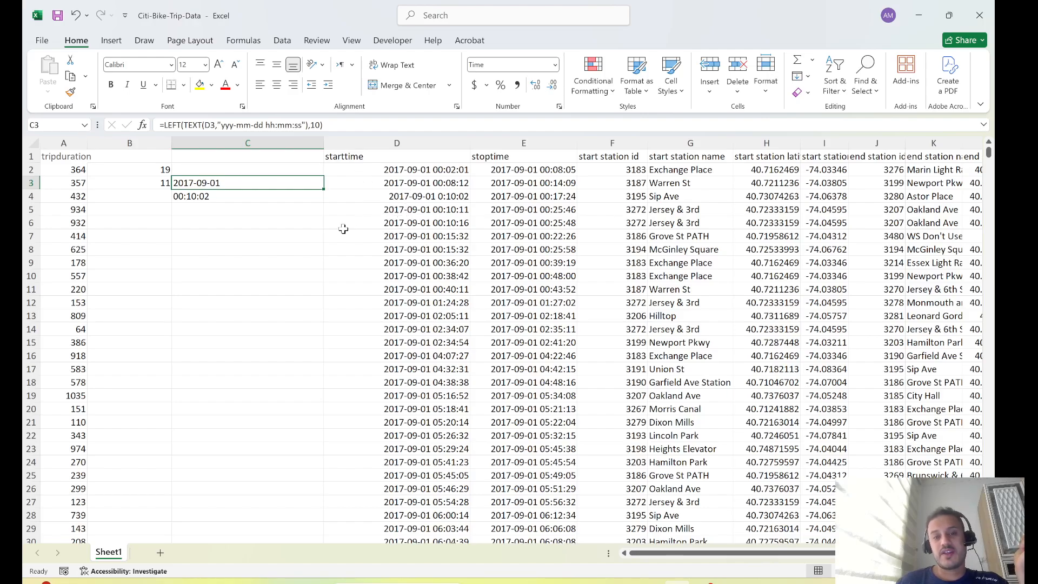
{"action": "key", "text": "Down"}
{"action": "key", "text": "Down"}
{"action": "key", "text": "Down"}
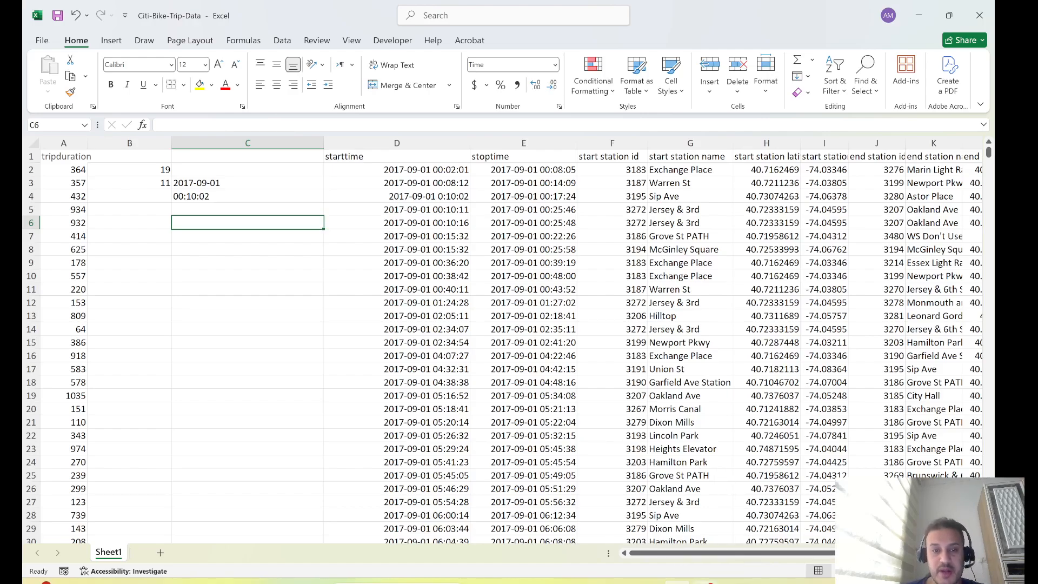
{"action": "mouse_move", "coordinate": [706, 582]}
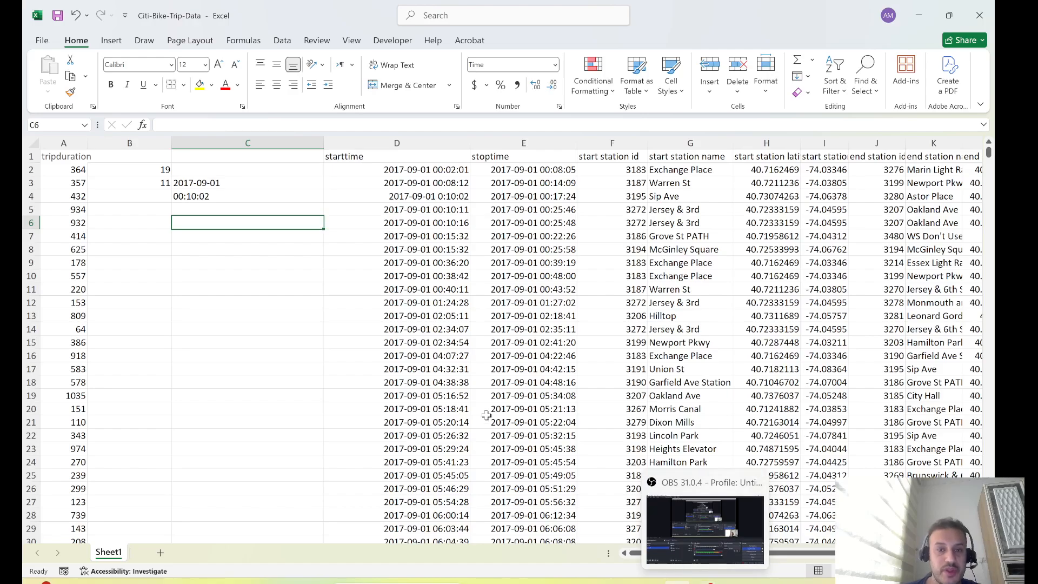
{"action": "left_click", "coordinate": [289, 312]}
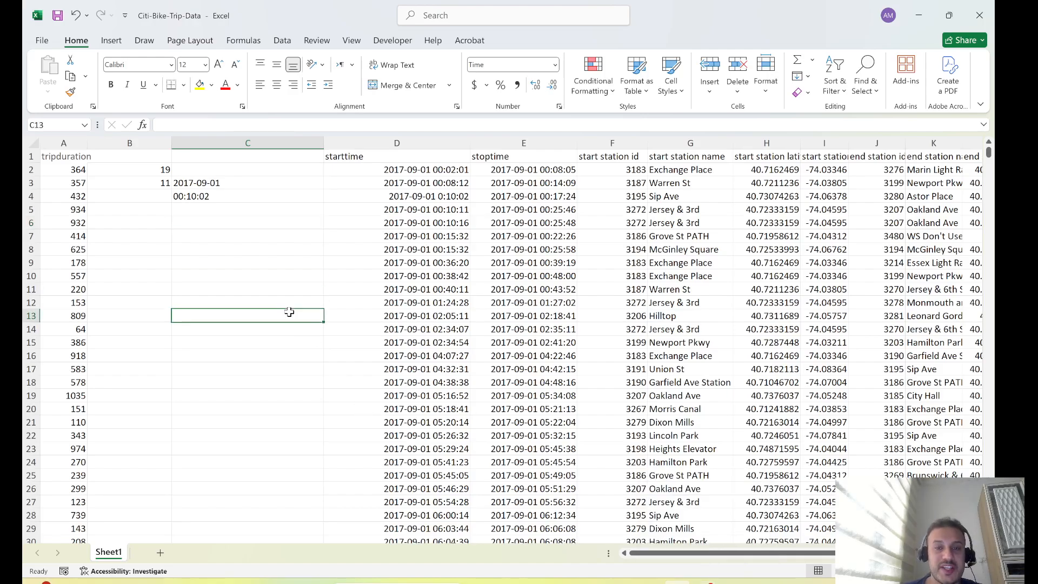